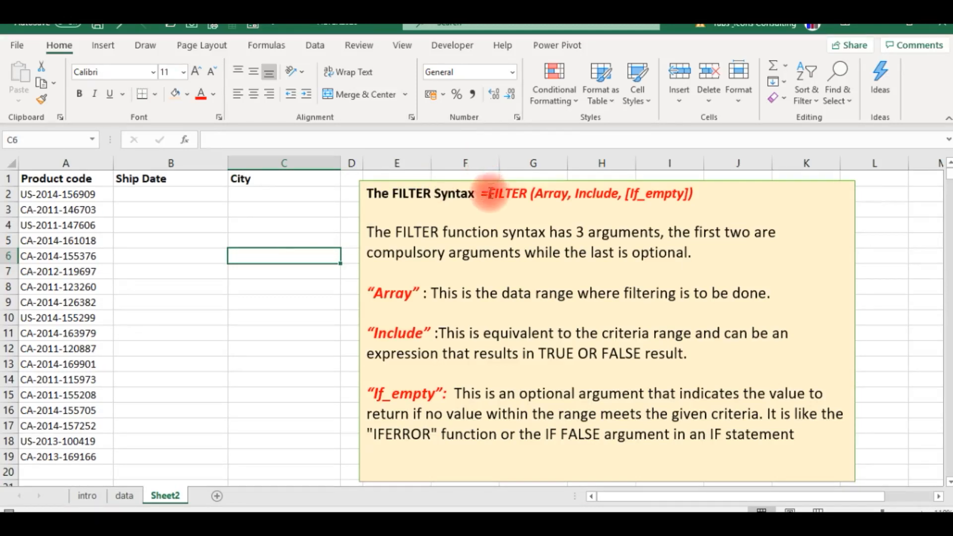
- Read through the FILTER syntax note on Sheet2, covering the Array, Include and If_empty arguments
left_click_drag(485, 191, 706, 181)
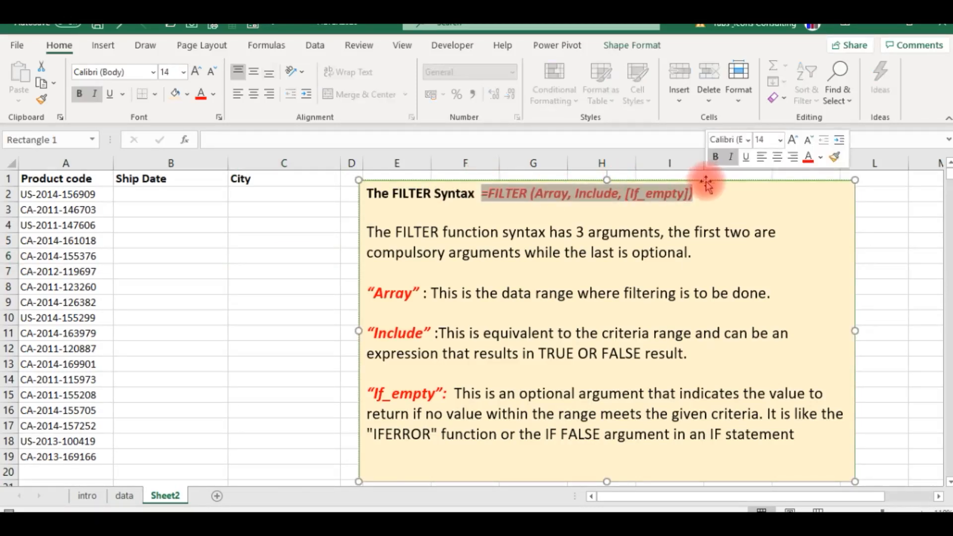
left_click(564, 199)
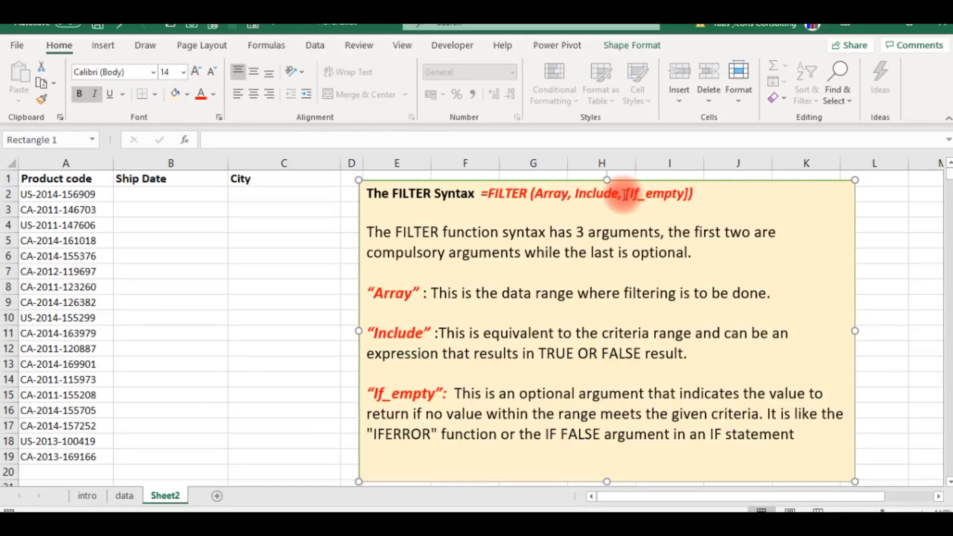
left_click_drag(618, 195, 677, 209)
left_click(654, 210)
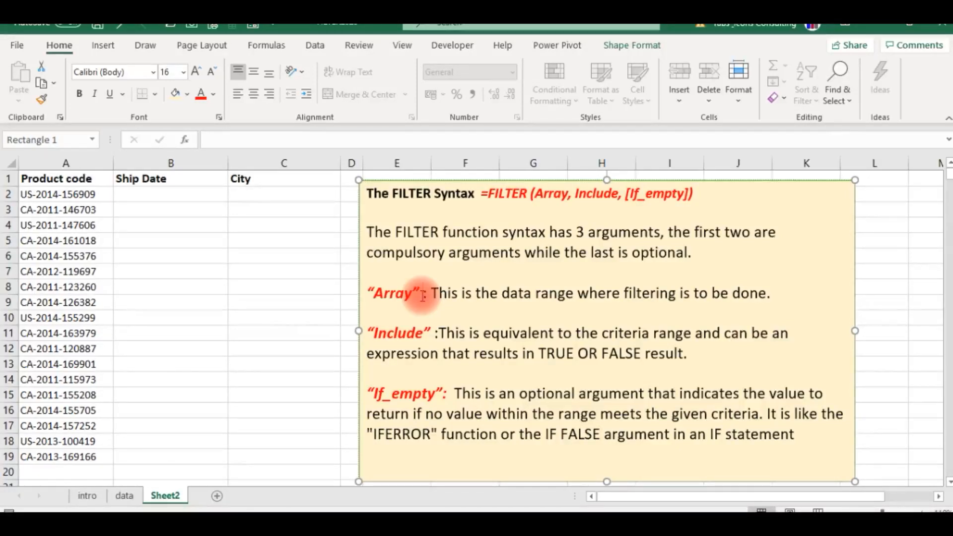
left_click(425, 335)
left_click(303, 316)
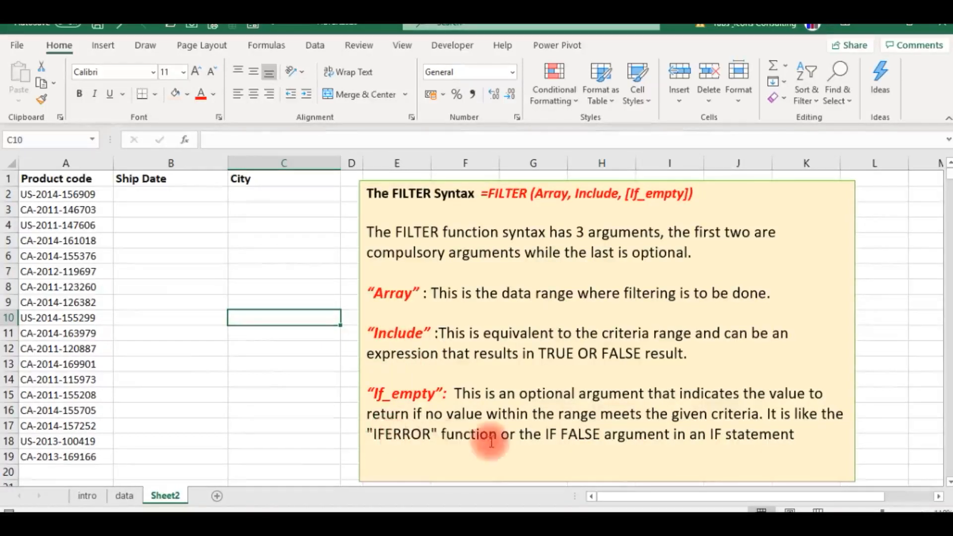
left_click(167, 347)
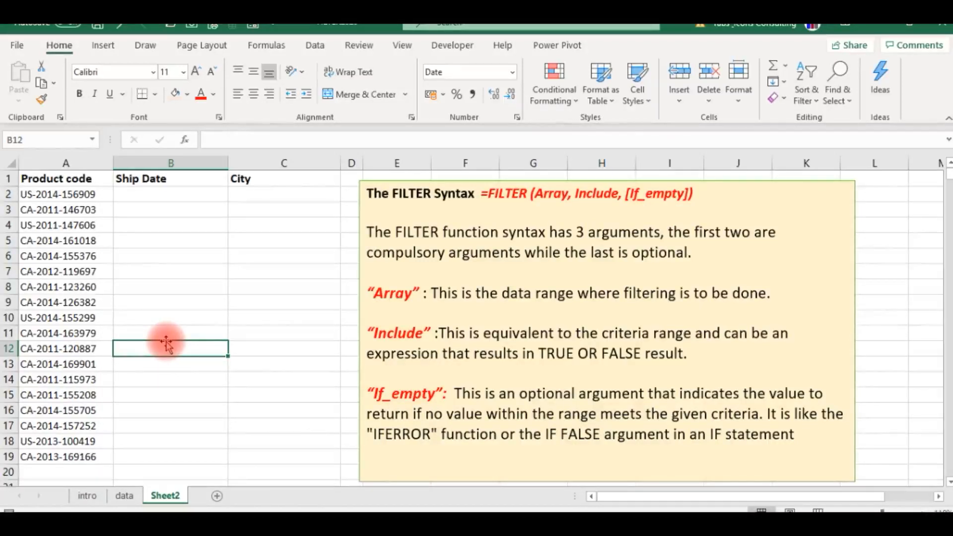
- Examine the extent of the records on the data sheet, from the first rows down to the last one
left_click(125, 496)
key("Up")
key("Up")
key("Up")
key("Up")
key("Up")
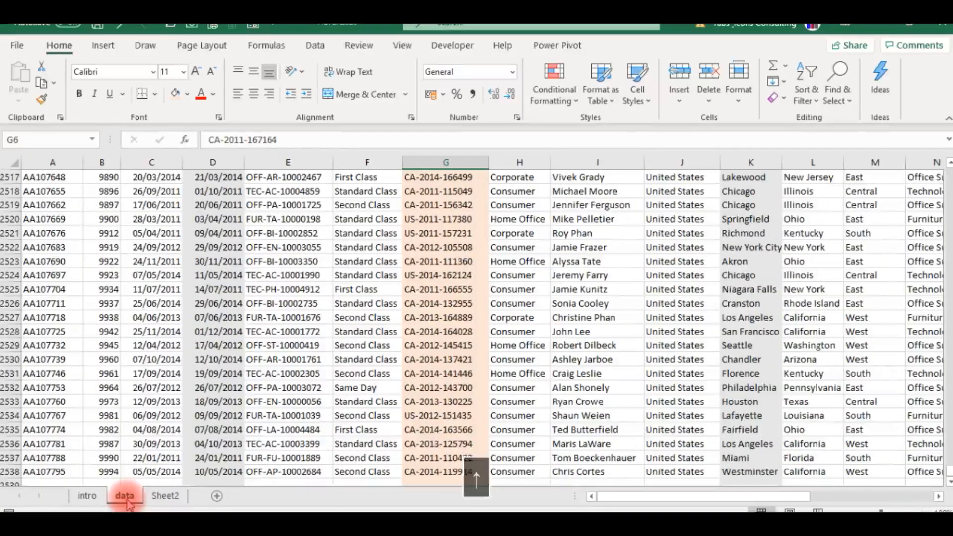
key("Down")
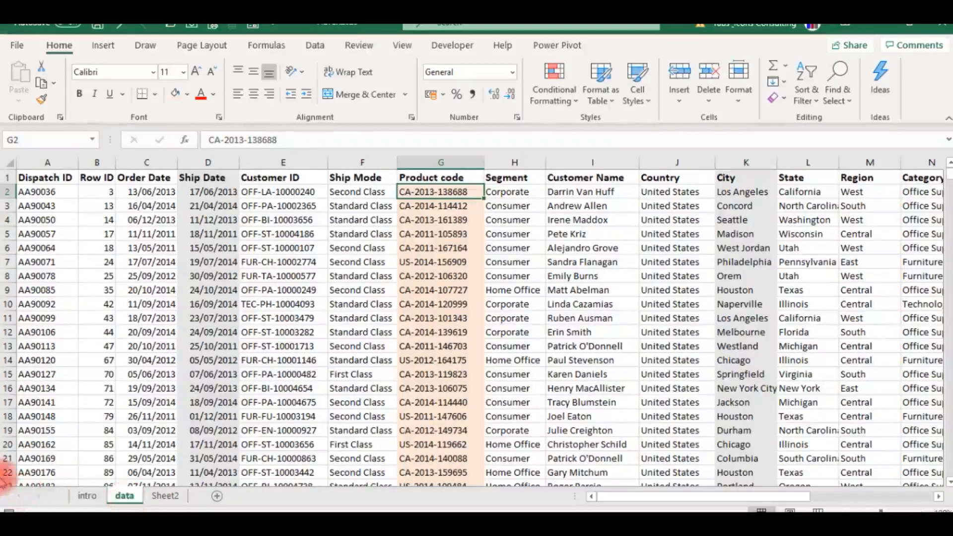
left_click(65, 380)
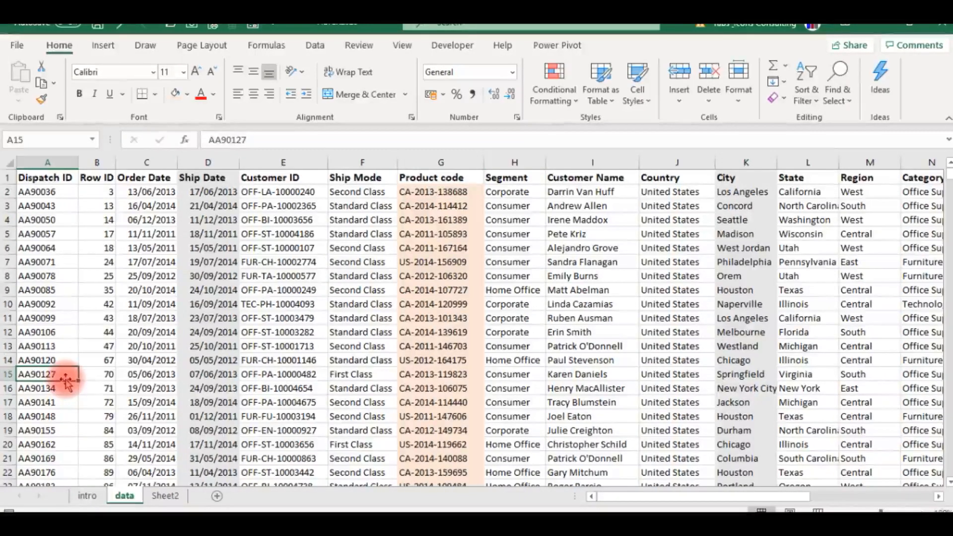
key("ctrl+Down")
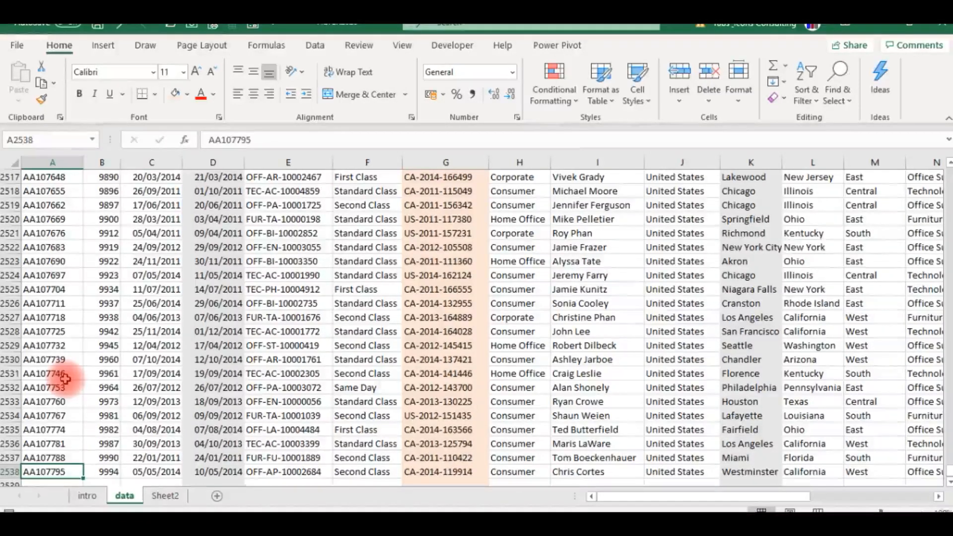
left_click(142, 400)
key("ctrl+Up")
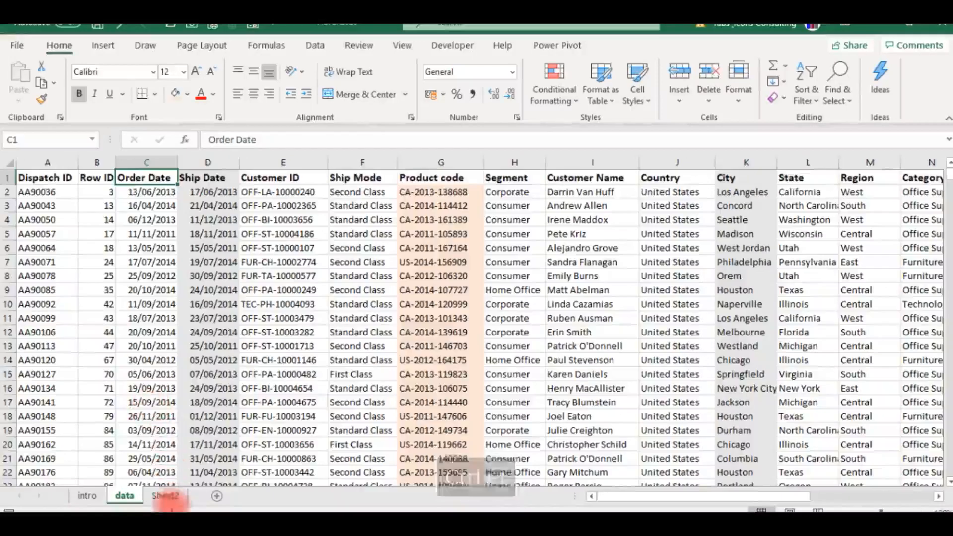
- Review the product codes on Sheet2 and the Ship Date and City cells to fill, checking back against the data sheet
left_click(165, 496)
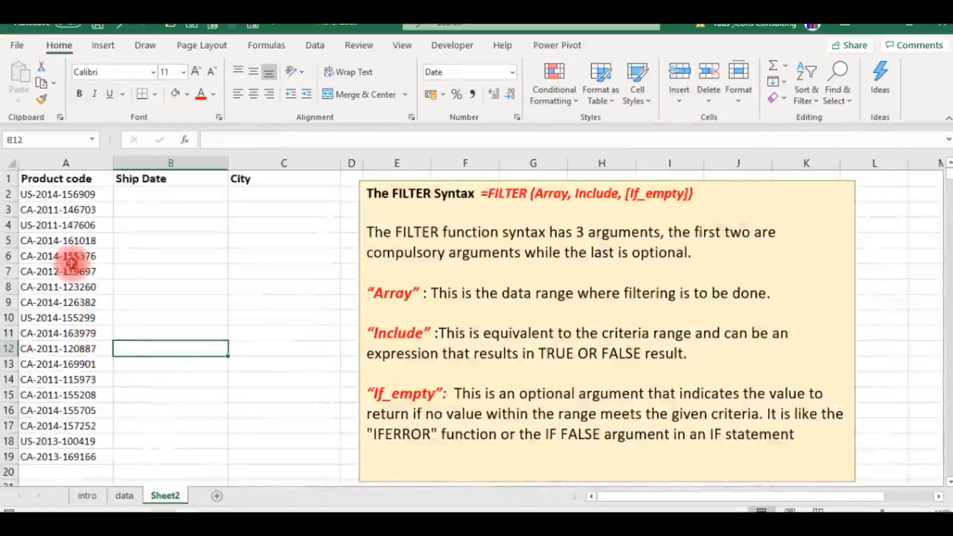
left_click(47, 192)
left_click(137, 198)
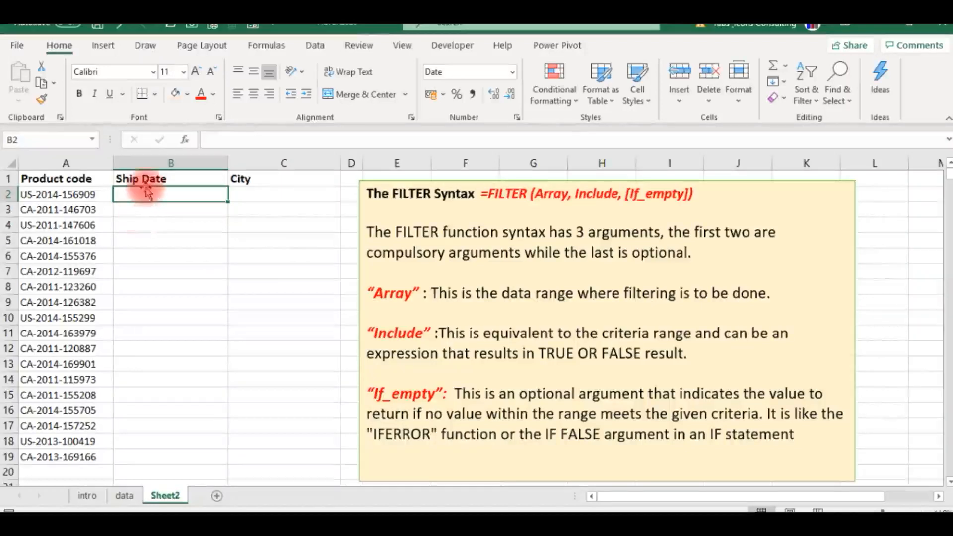
left_click(60, 195)
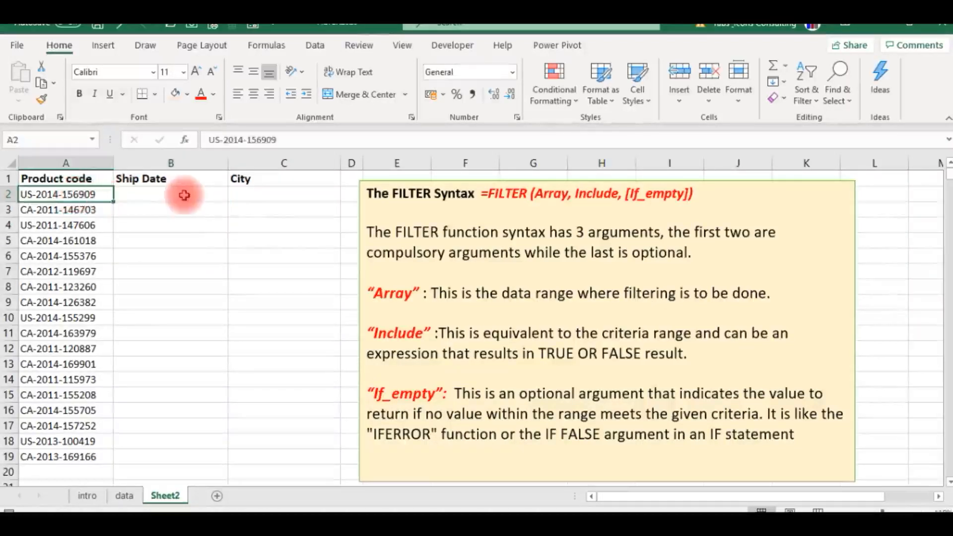
left_click(183, 194)
left_click(253, 196)
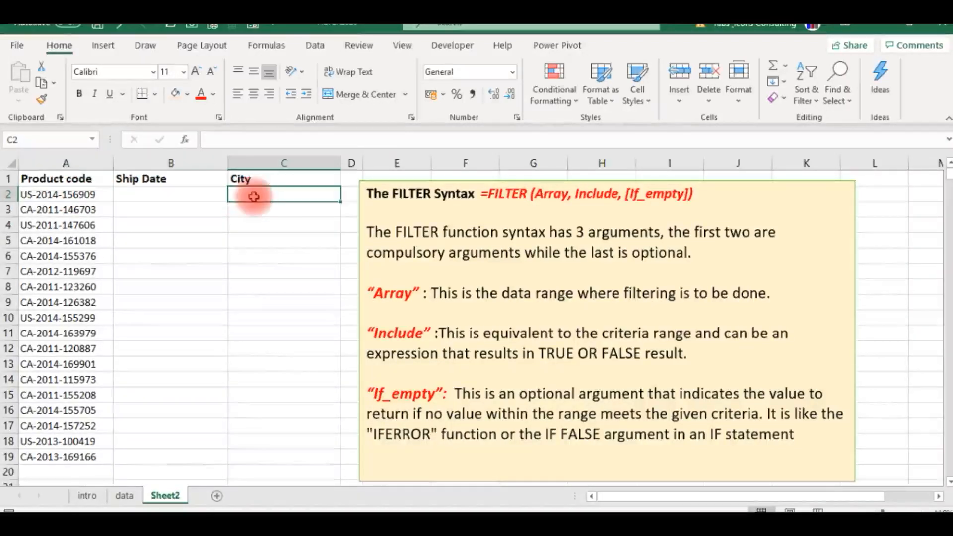
left_click(65, 221)
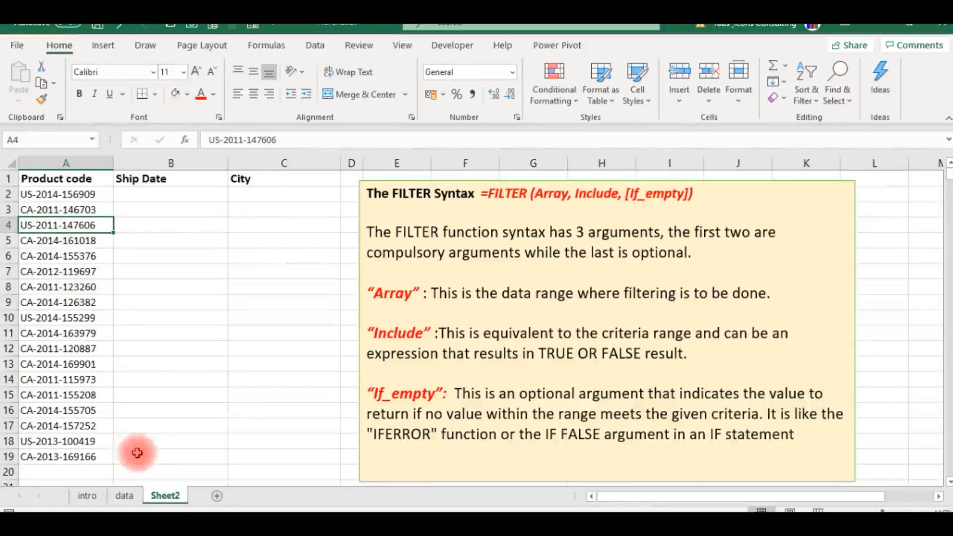
left_click(124, 496)
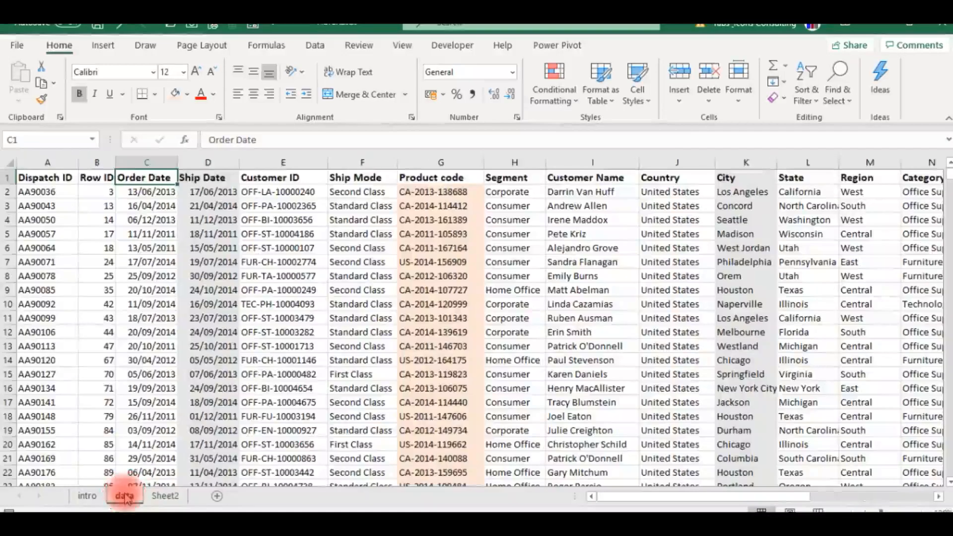
left_click(164, 496)
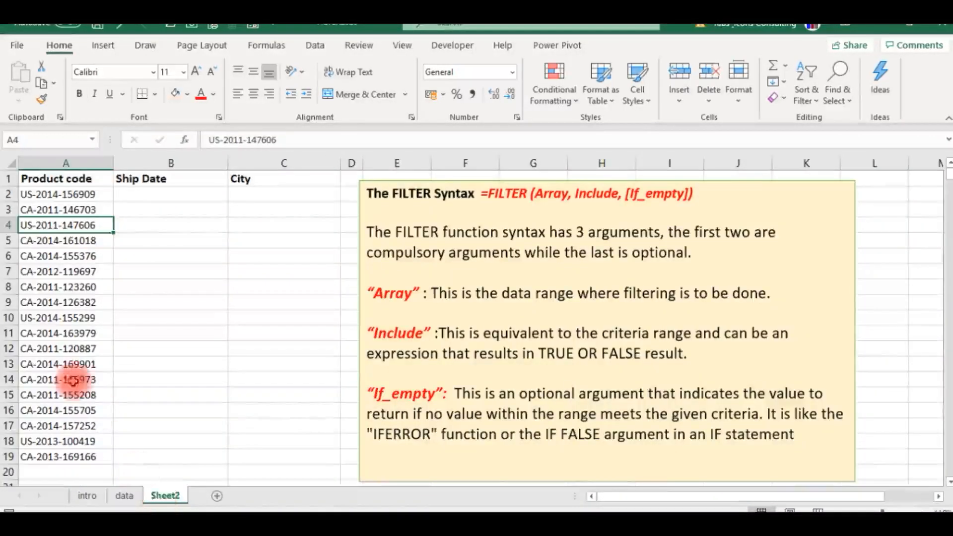
left_click(44, 194)
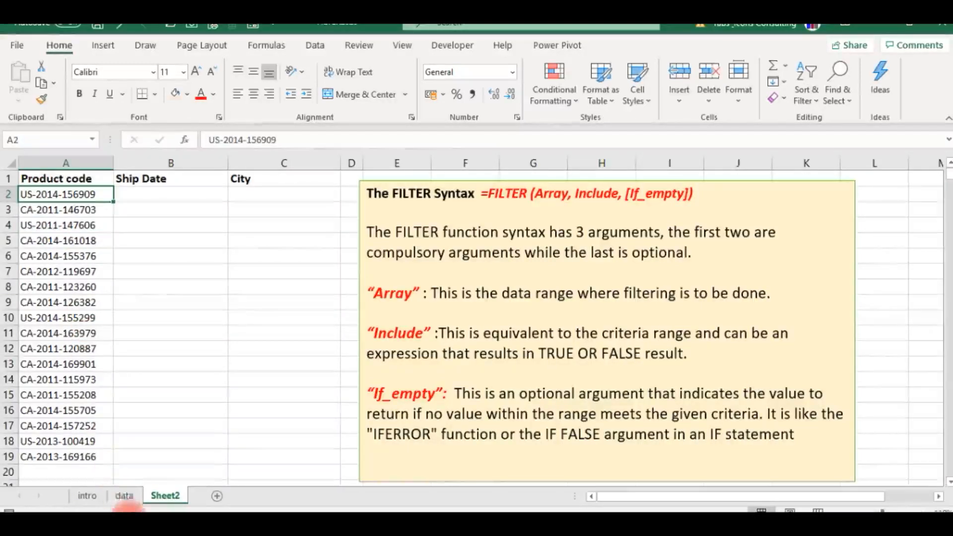
left_click(137, 194)
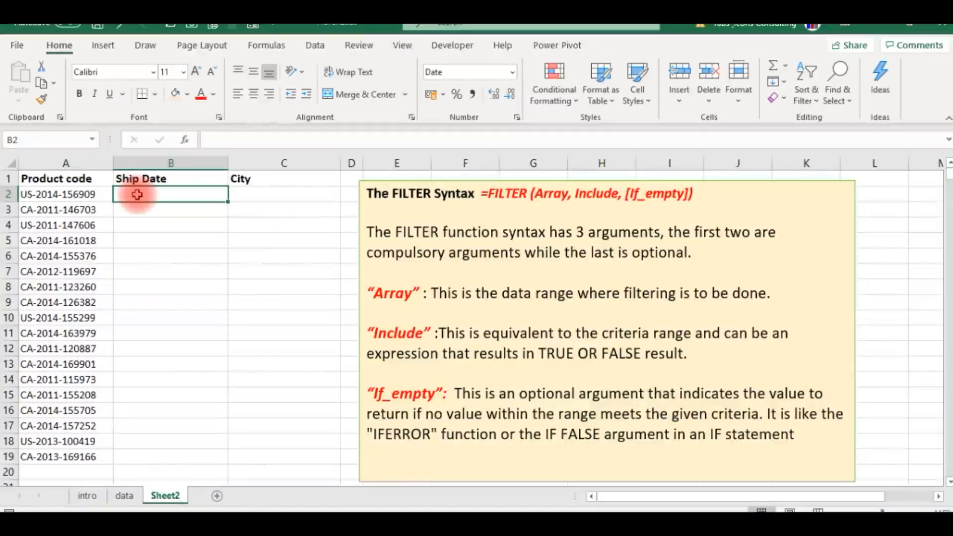
- Examine the Product code, Ship Date and City columns on the data sheet
left_click(124, 496)
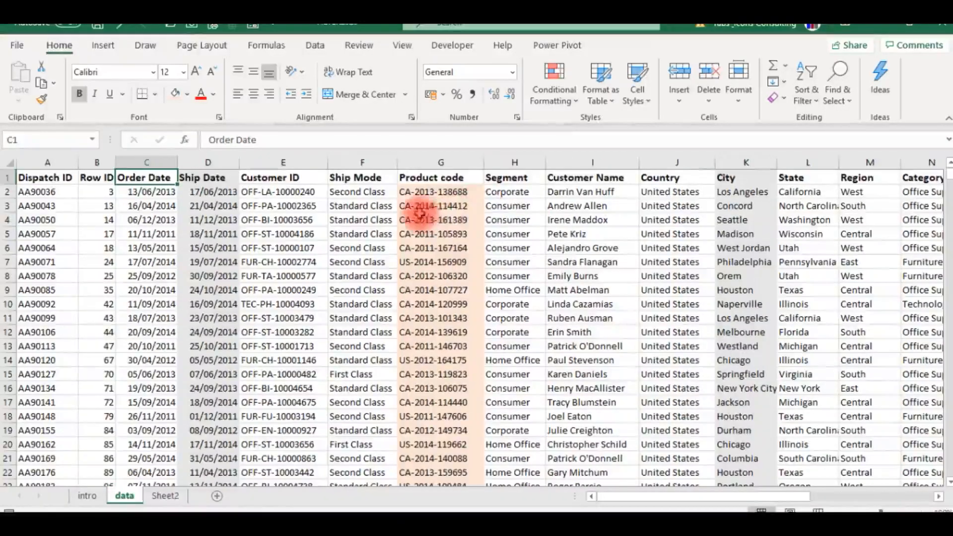
left_click(427, 206)
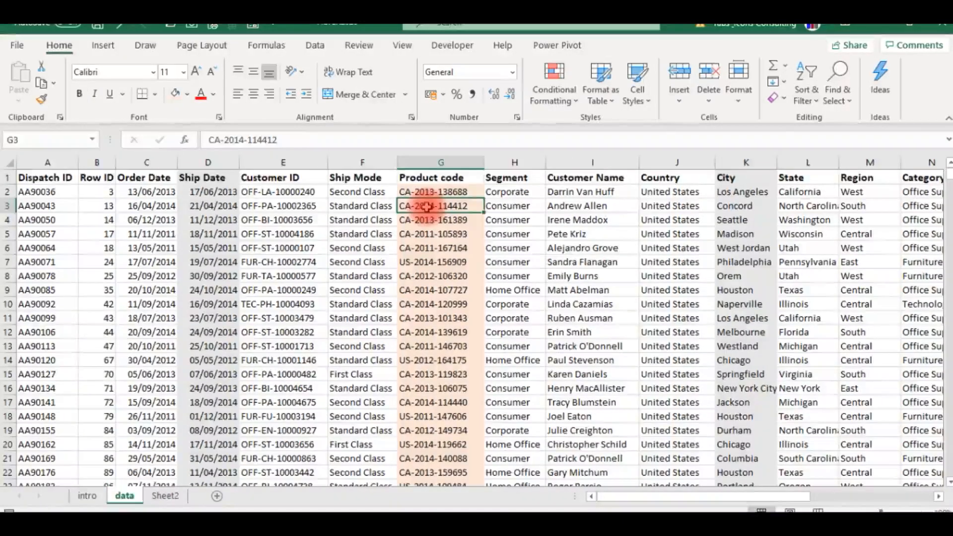
left_click(209, 194)
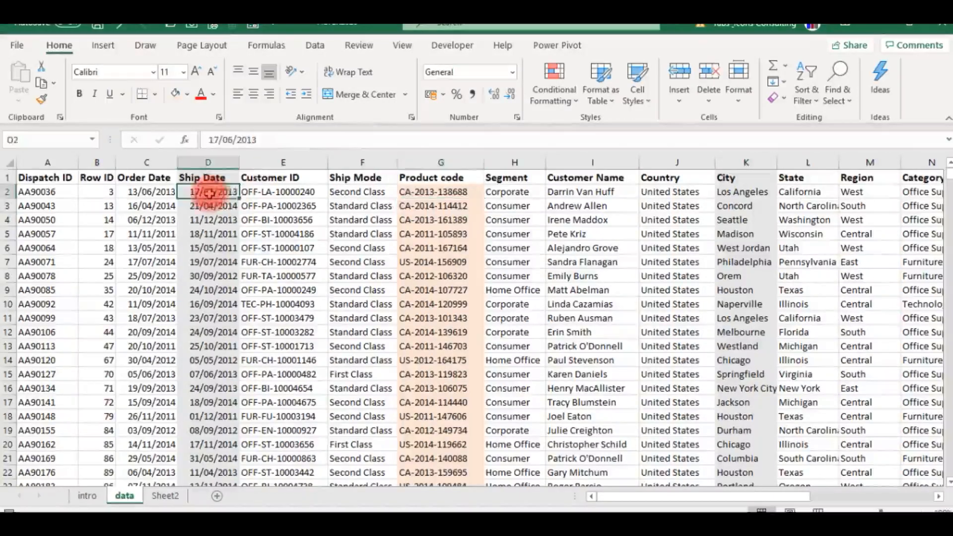
left_click(743, 192)
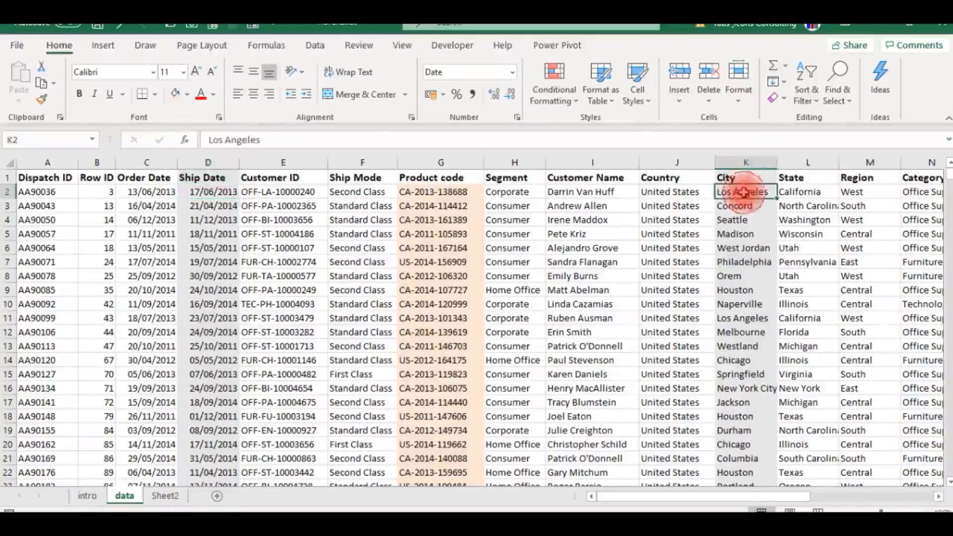
left_click(442, 183)
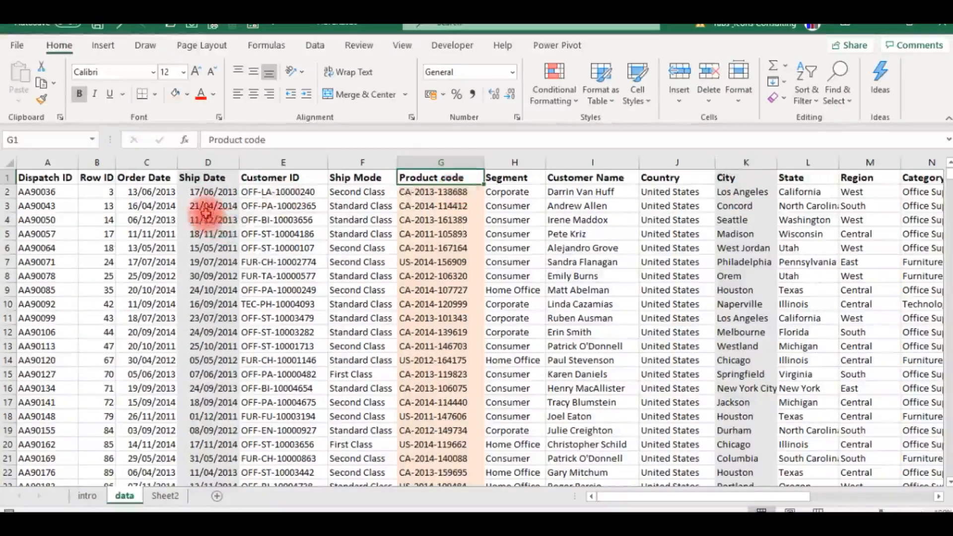
left_click(206, 219)
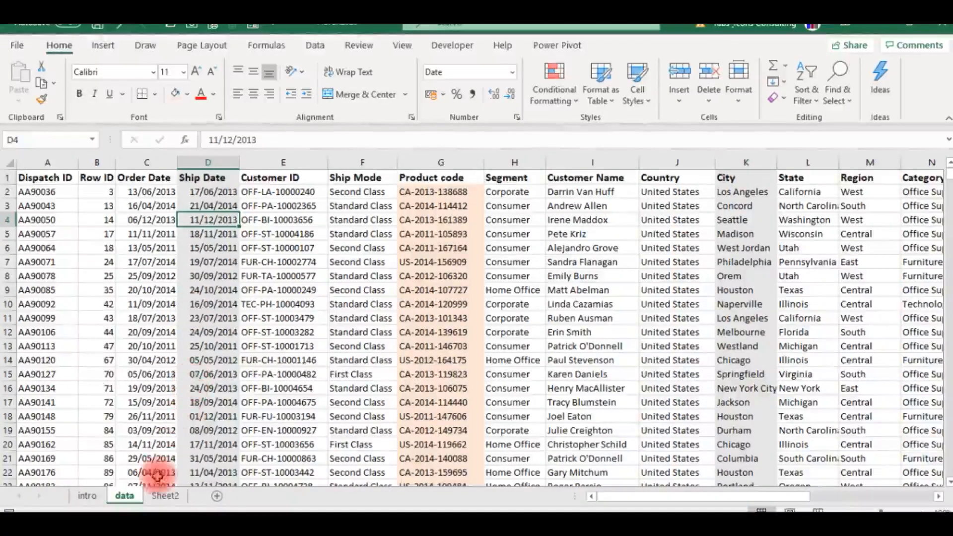
- Start a FILTER formula in cell B2 of Sheet2 with the absolute Ship Date range data!$D$1:$D$2538 as its array
left_click(165, 496)
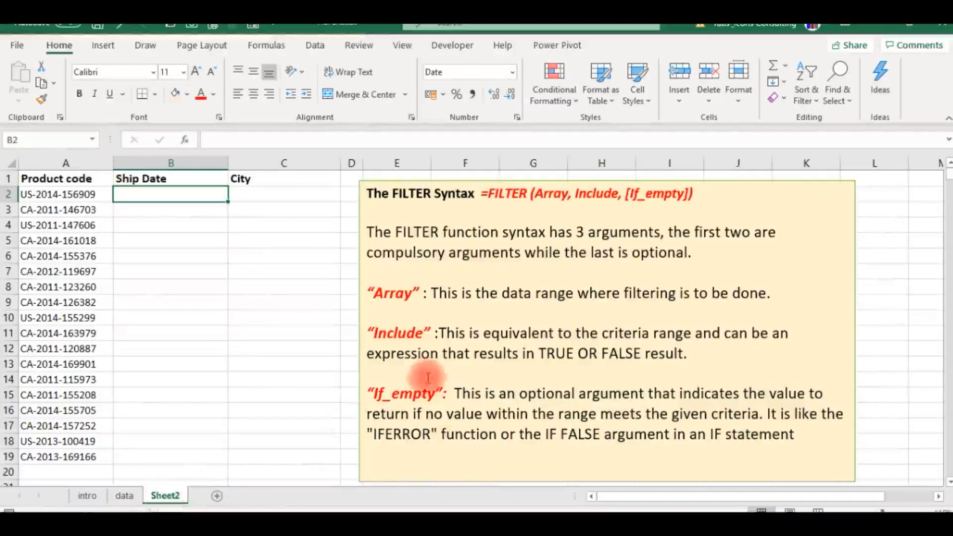
type("=fil")
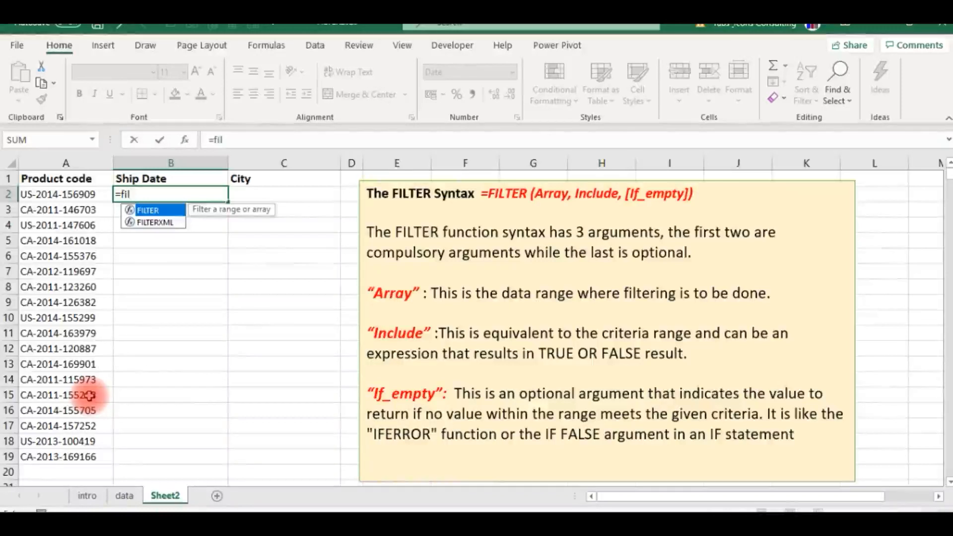
key("Tab")
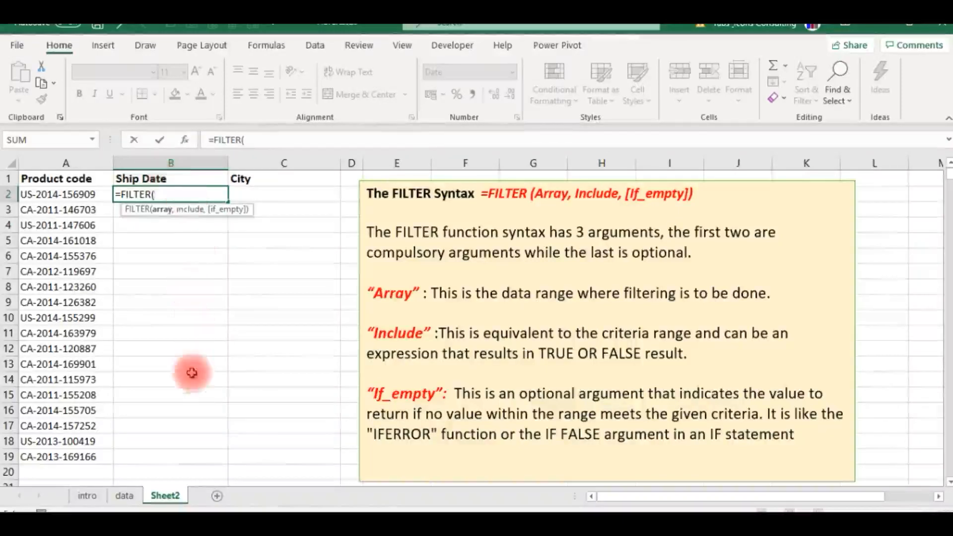
left_click(124, 495)
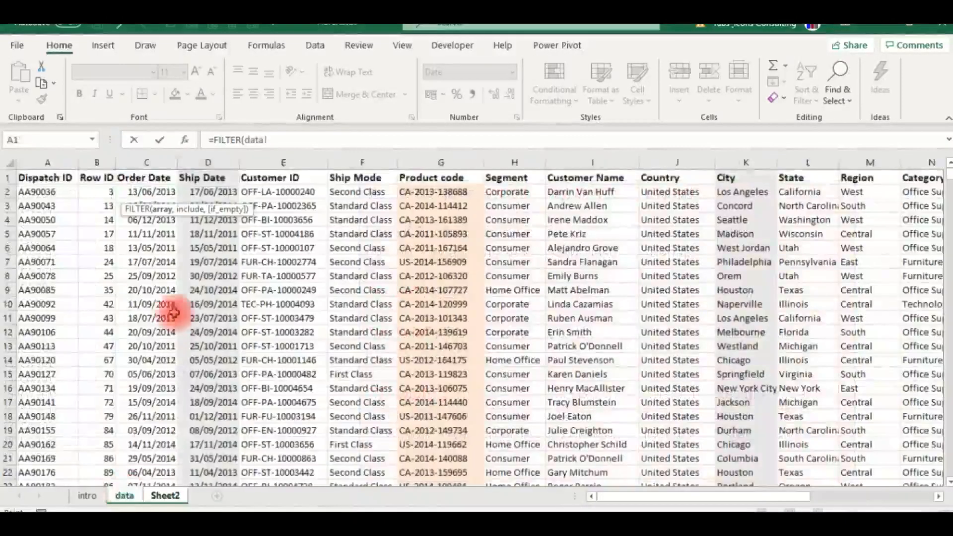
left_click(201, 177)
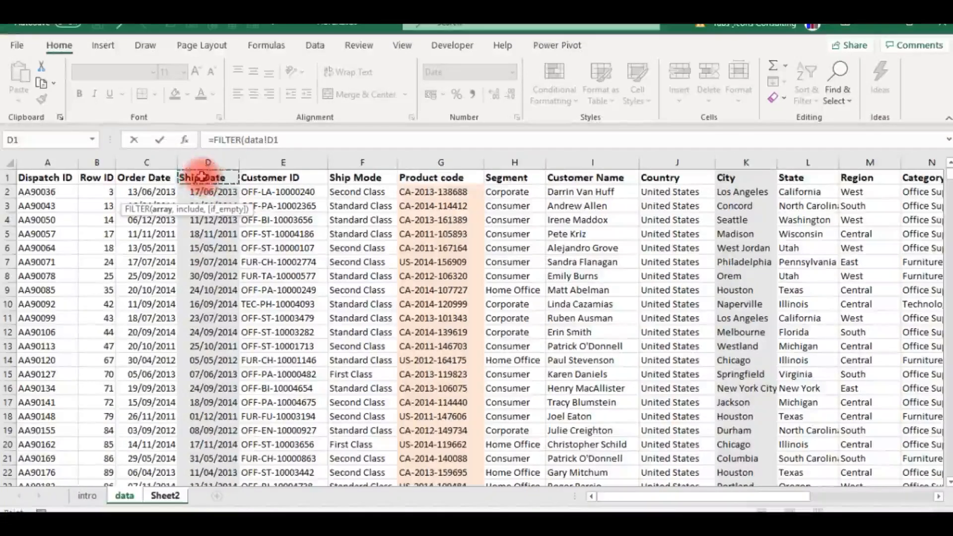
key("ctrl+shift+Down")
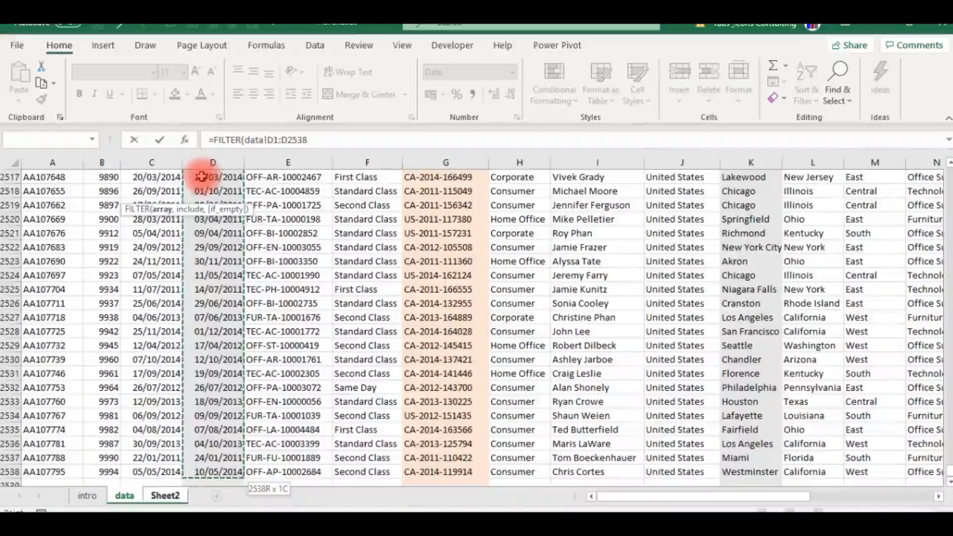
key("F4")
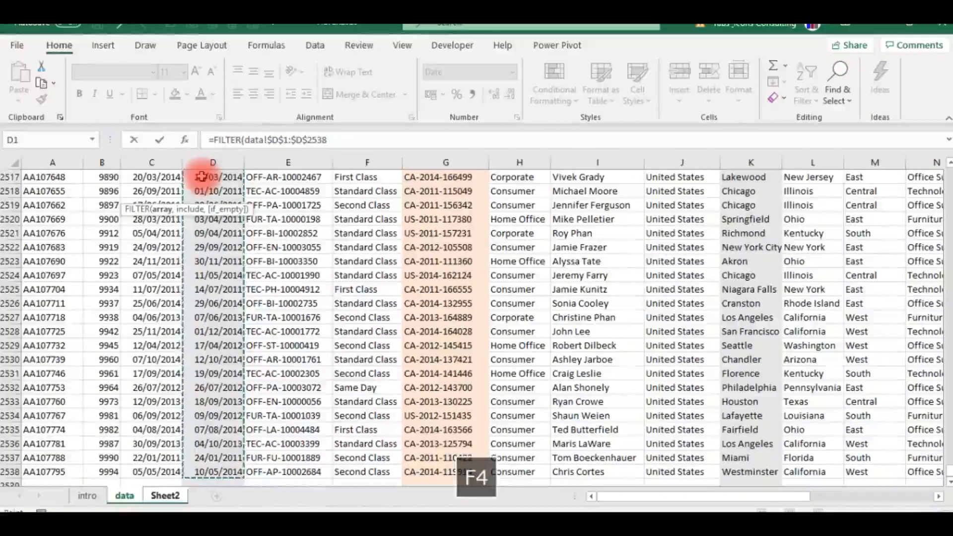
type(",")
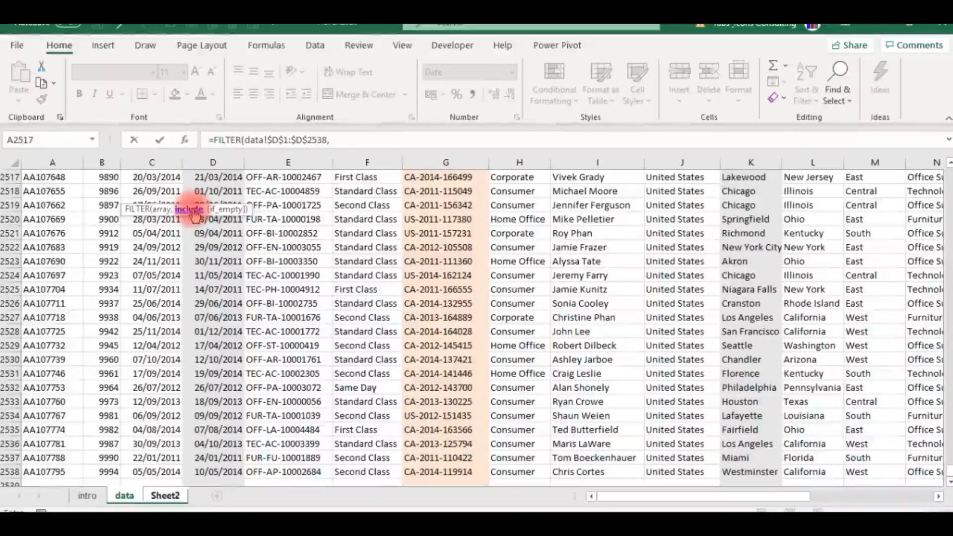
- Add the absolute Product code range data!$G$1:$G$2538 as the include range of the FILTER formula
left_click(434, 195)
key("Up")
key("Up")
key("Up")
key("Up")
key("Up")
key("Up")
key("Up")
key("Up")
key("Up")
key("Up")
key("Up")
key("Up")
key("Up")
key("Up")
key("Up")
key("Up")
key("Up")
key("Up")
key("Up")
key("Up")
key("Up")
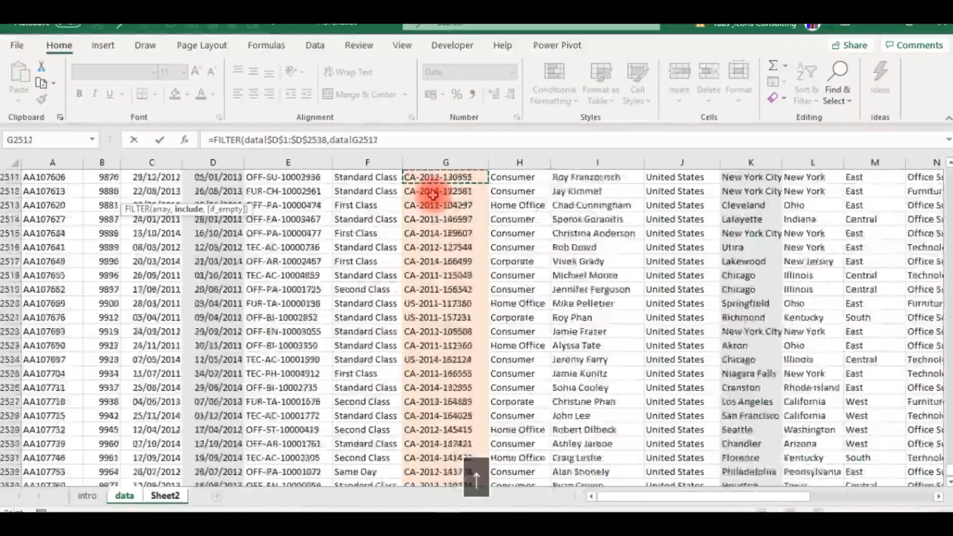
key("Up")
key("Up")
key("Up")
key("Up")
key("Up")
key("Up")
key("Up")
key("Up")
key("Up")
key("Up")
key("Up")
key("Up")
key("Up")
key("Up")
key("Up")
key("Up")
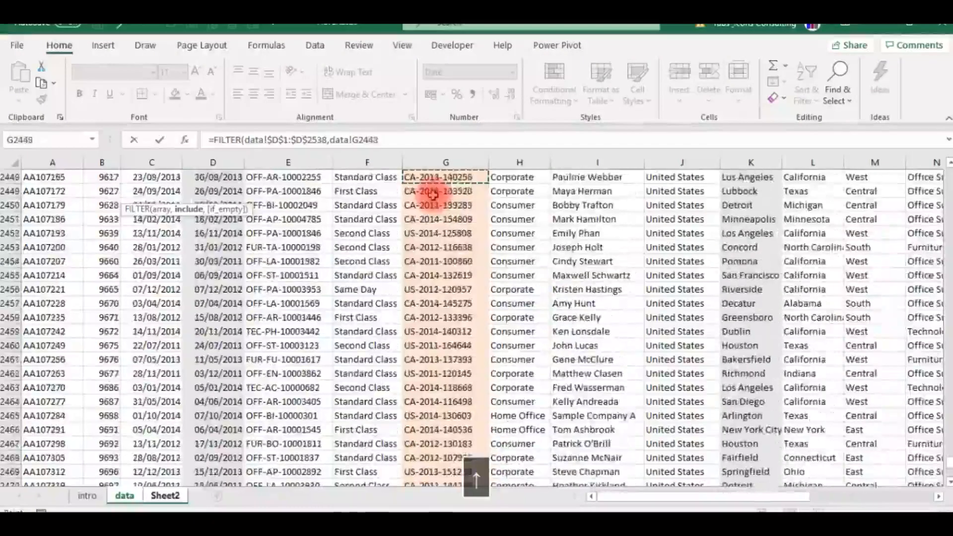
key("ctrl+Up")
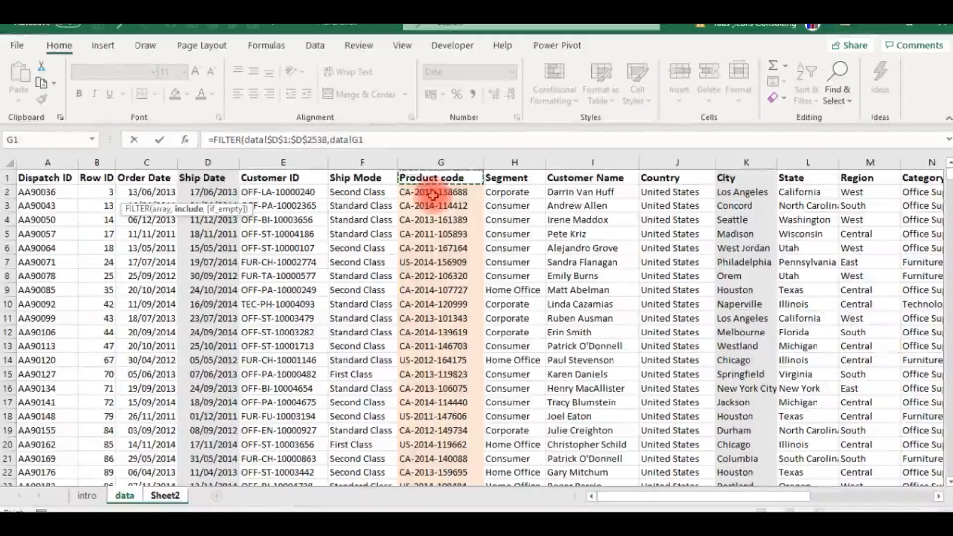
key("ctrl+shift+Down")
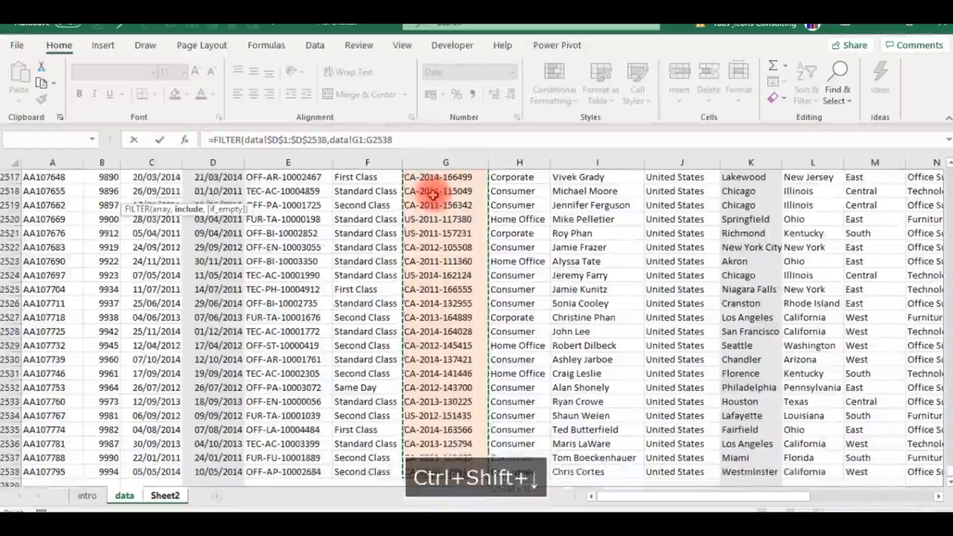
key("F4")
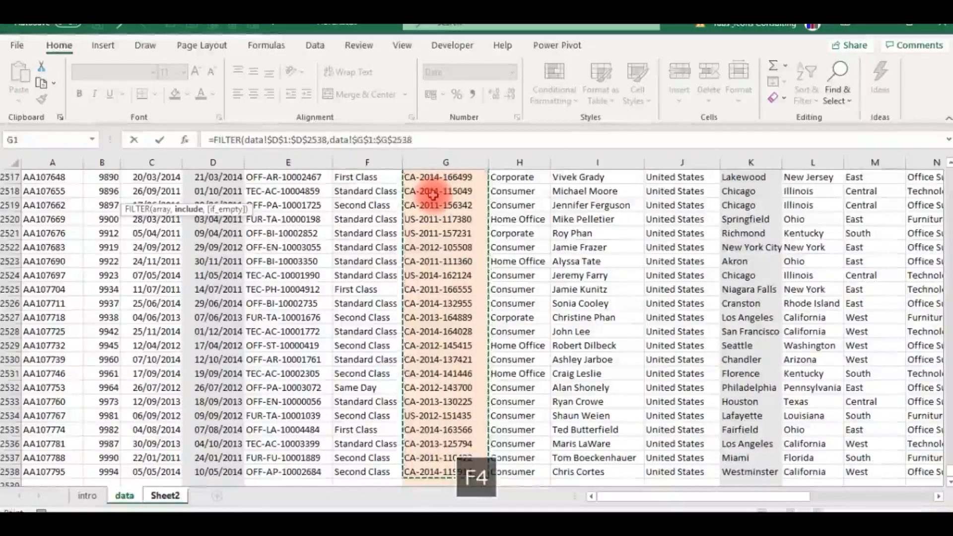
- Match the include range to the product code in Sheet2!A2 and complete the Ship Date formula in B2
type("=")
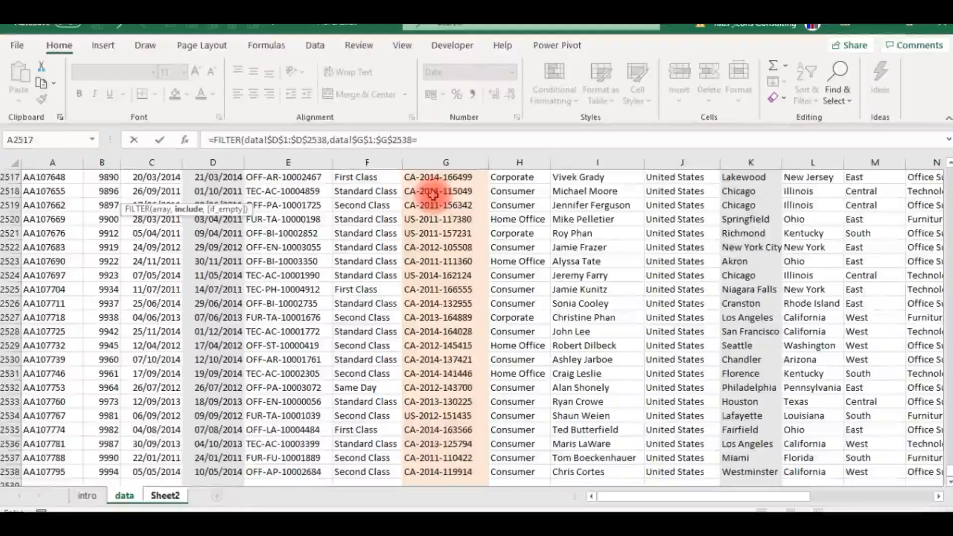
left_click(163, 496)
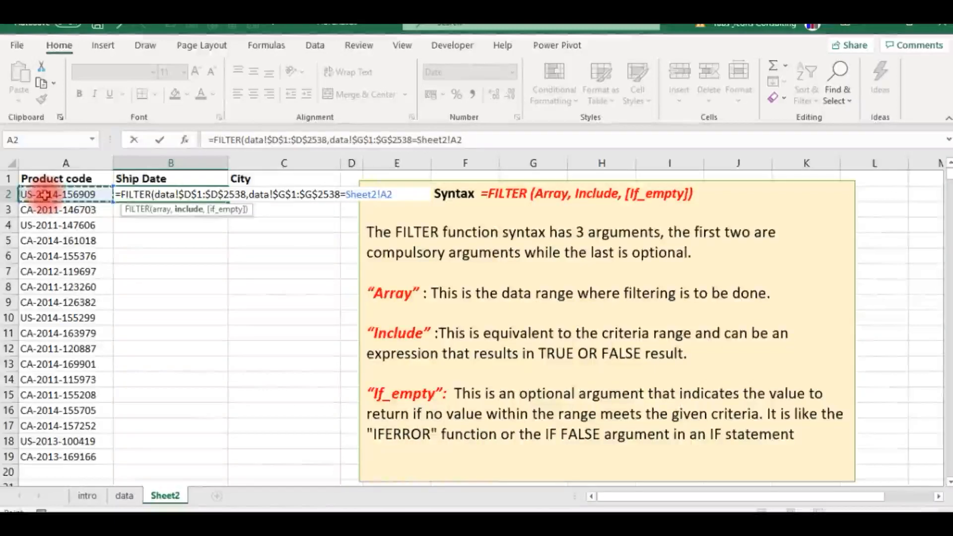
key("Return")
key("Up")
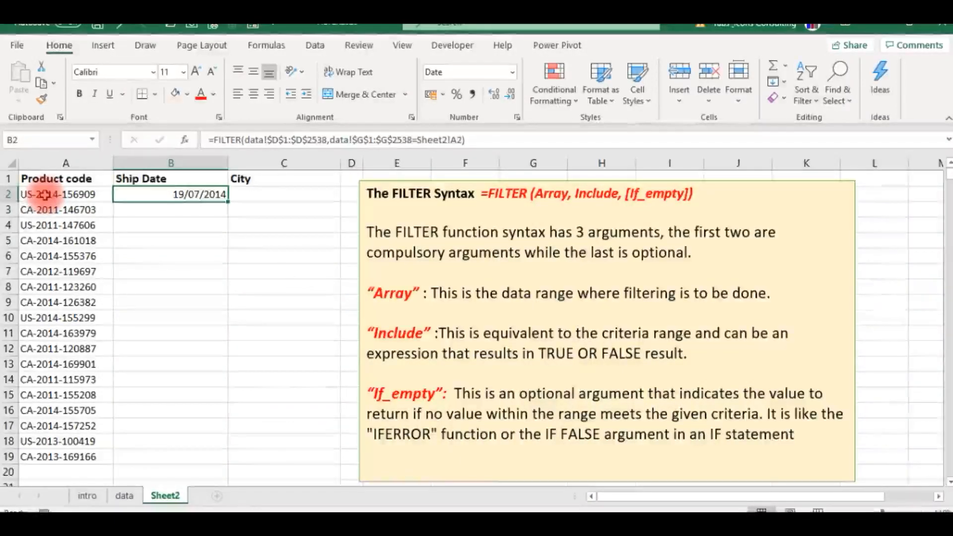
- Fill the Ship Date formula from B2 down to B19 on Sheet2 and narrow column B
left_click(34, 197)
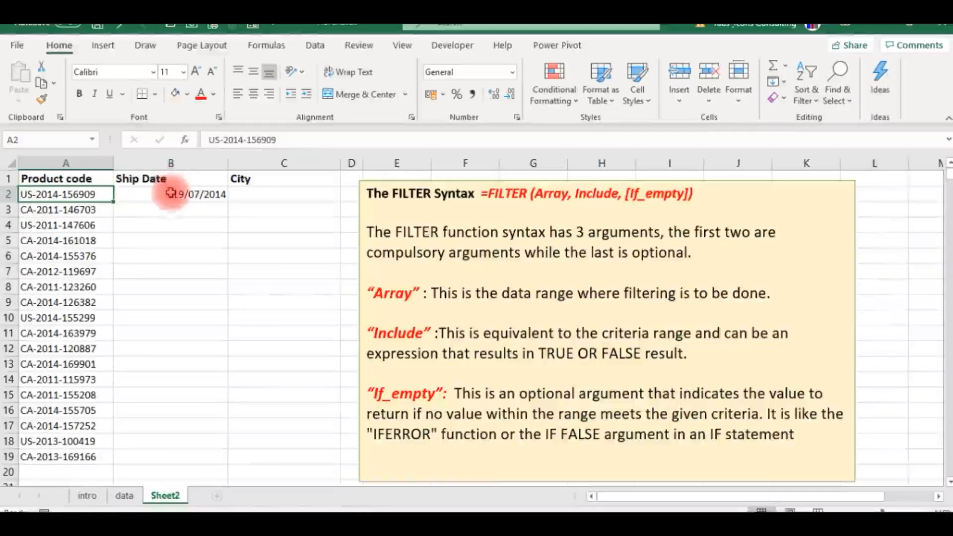
left_click(204, 193)
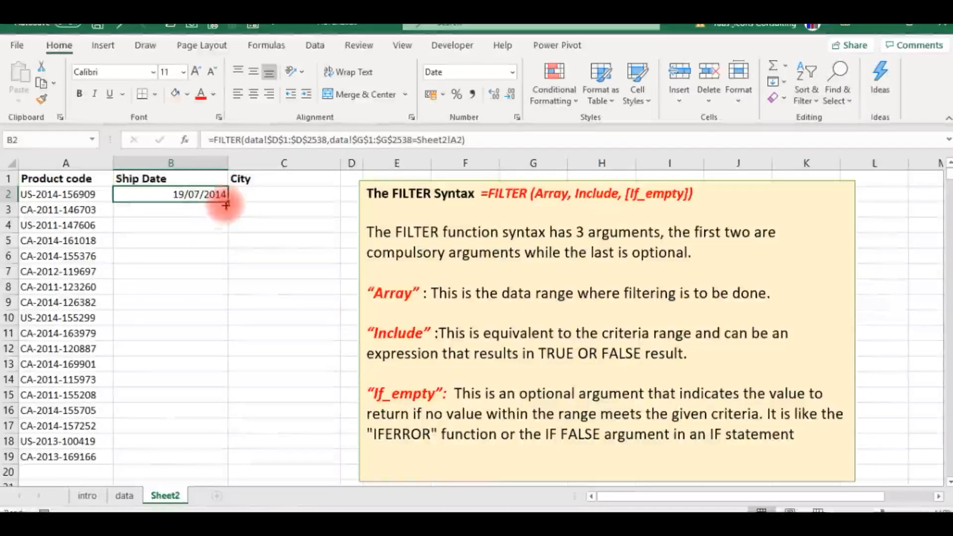
double_click(228, 201)
left_click(215, 224)
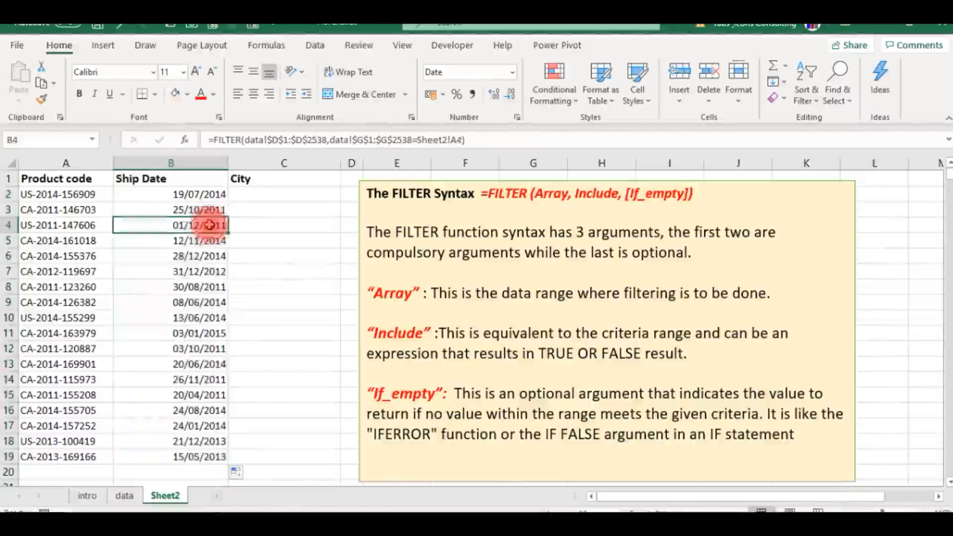
left_click_drag(223, 160, 193, 169)
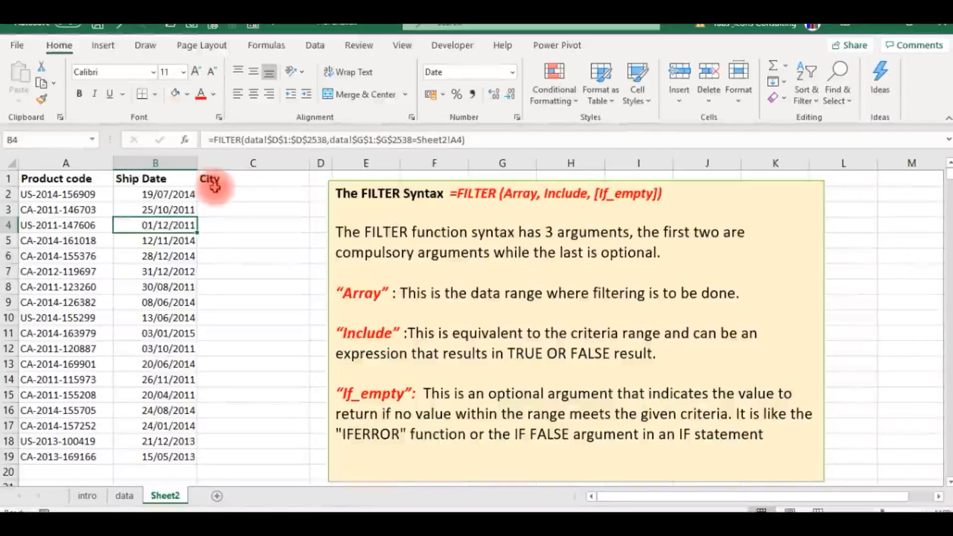
- Start a FILTER formula in cell C2 of Sheet2 with the absolute City range data!$K$1:$K$2538 as its array
left_click(217, 189)
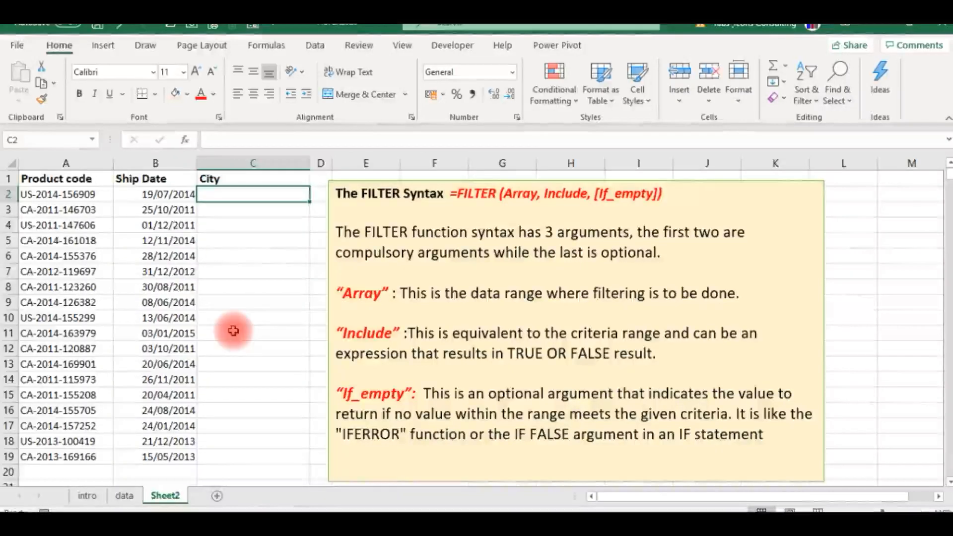
type("=")
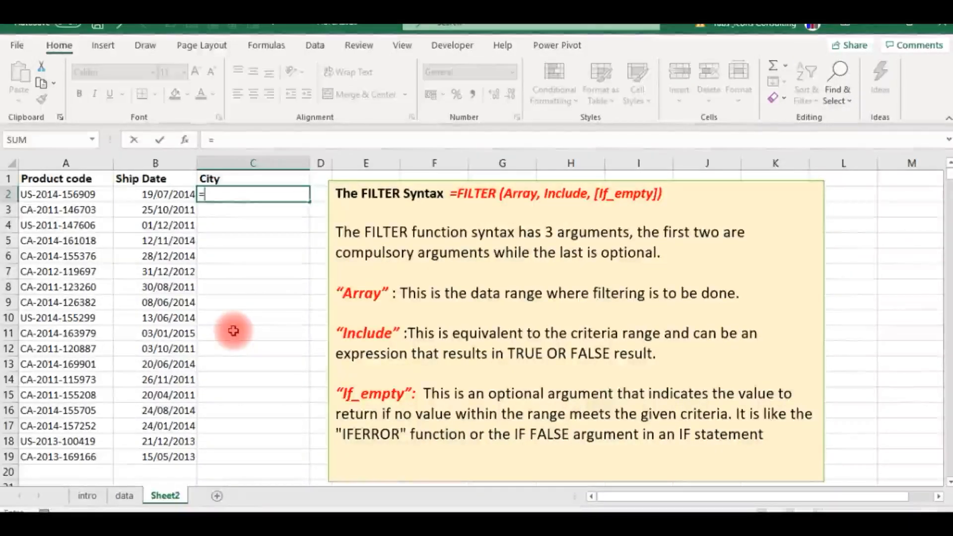
type("FIL")
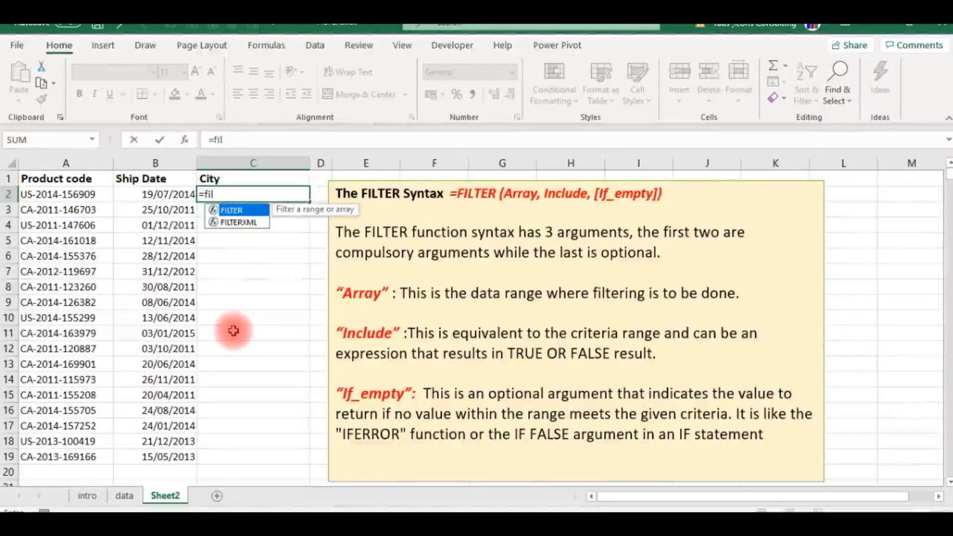
key("Tab")
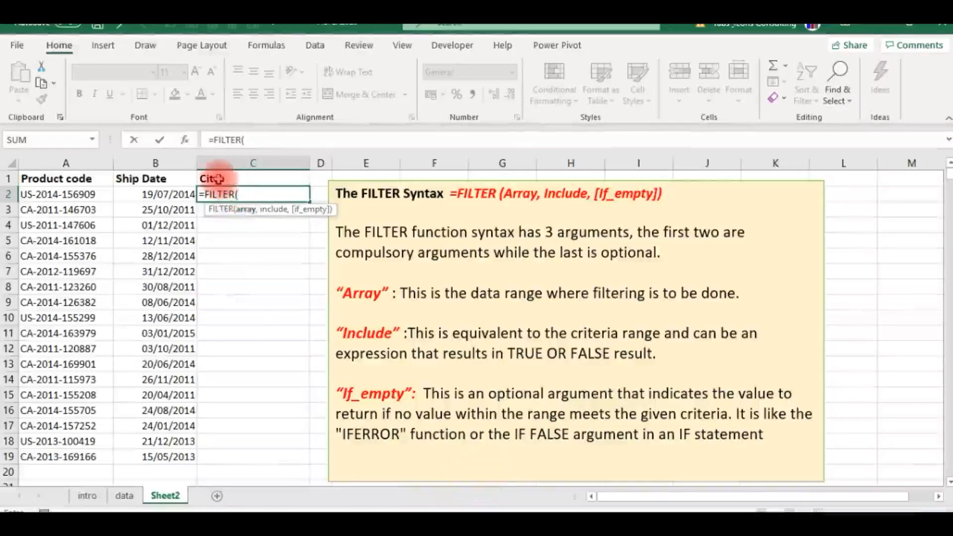
left_click(124, 496)
left_click(364, 273)
key("ctrl+Up")
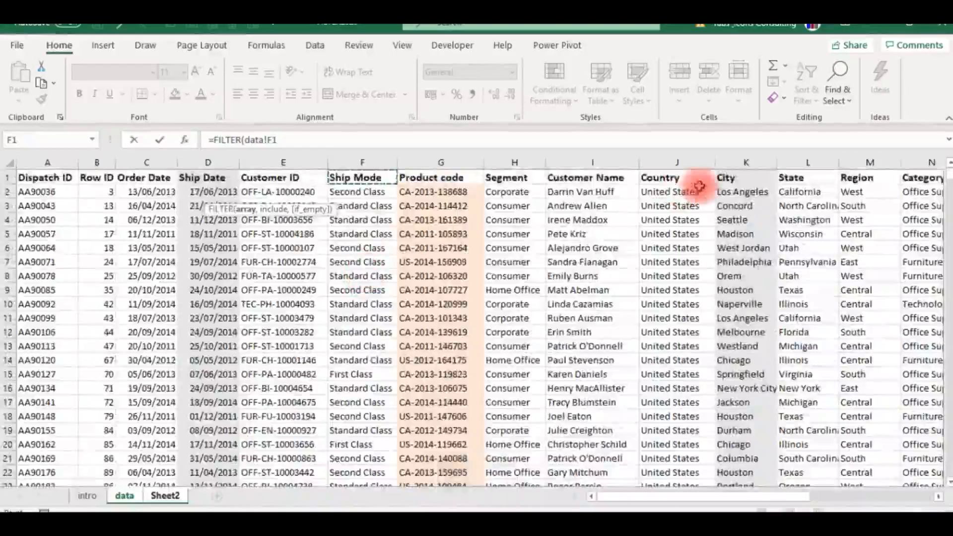
left_click(733, 181)
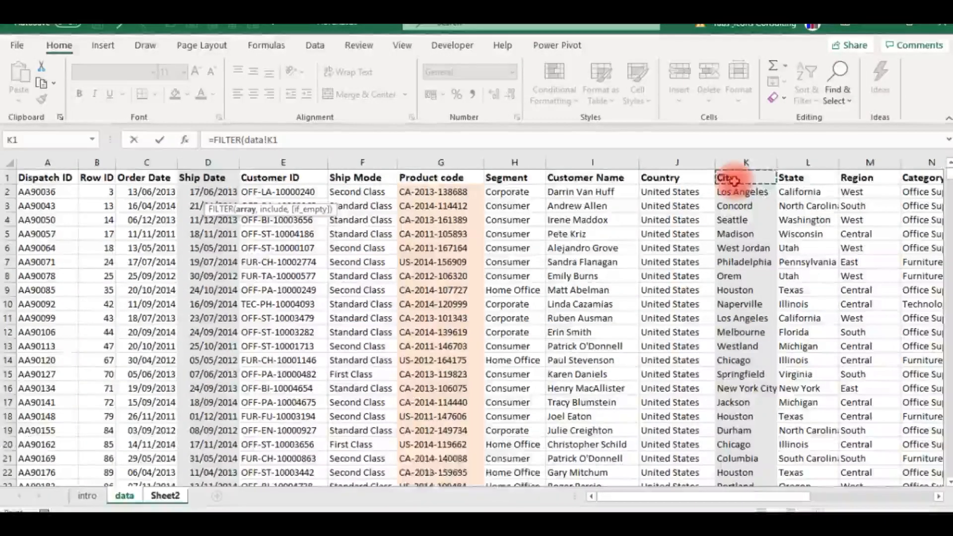
key("ctrl+shift+Down")
key("F4")
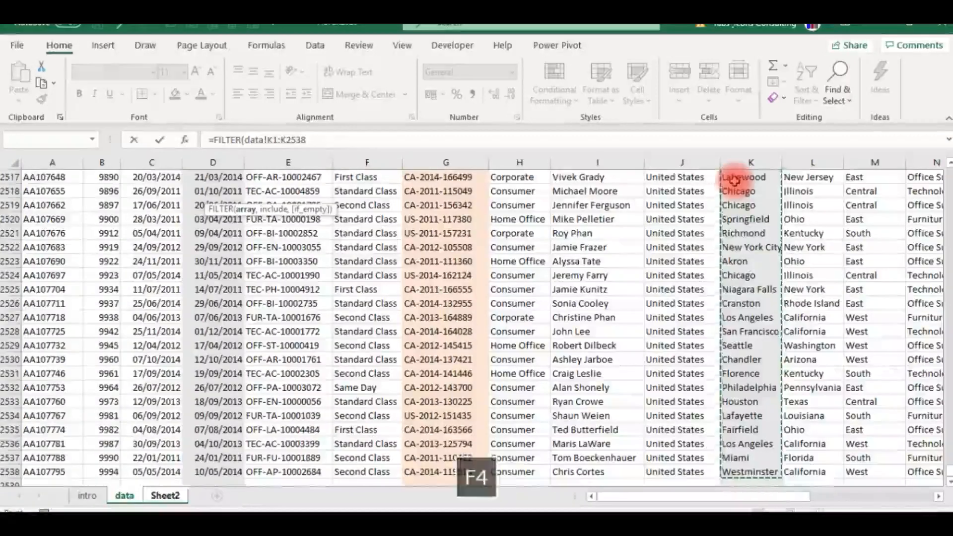
type(",")
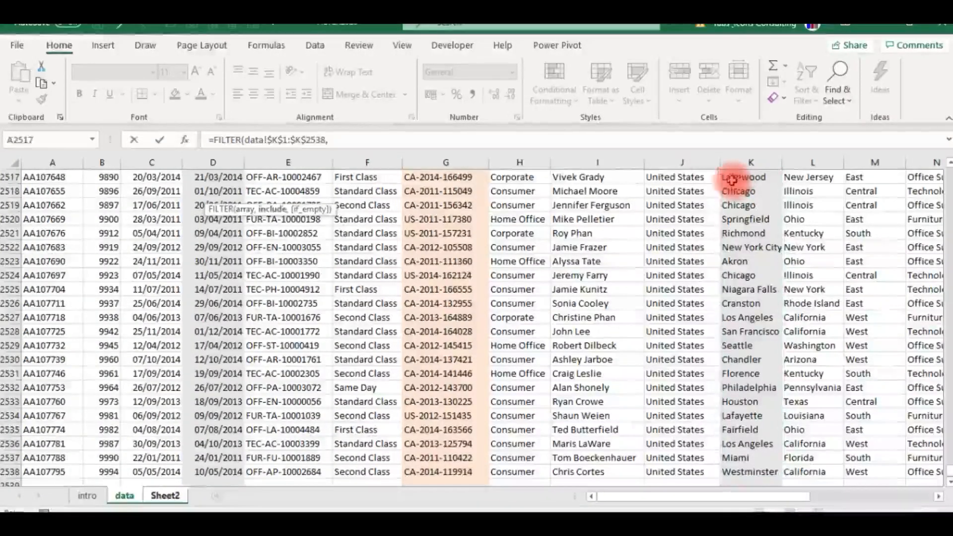
- Set the City formula's include argument to data!$G$1:$G$2538=Sheet2!A2 and complete the formula
left_click(432, 191)
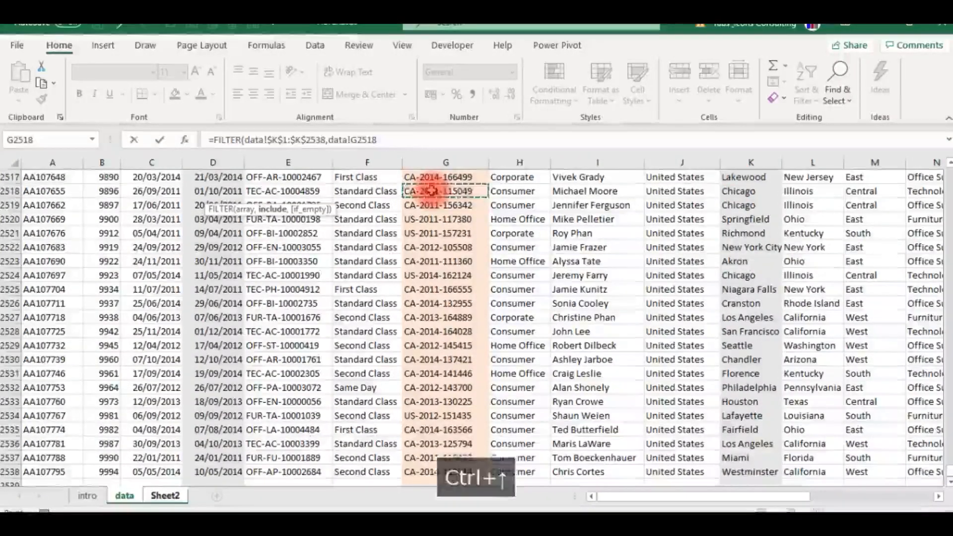
key("ctrl+Up")
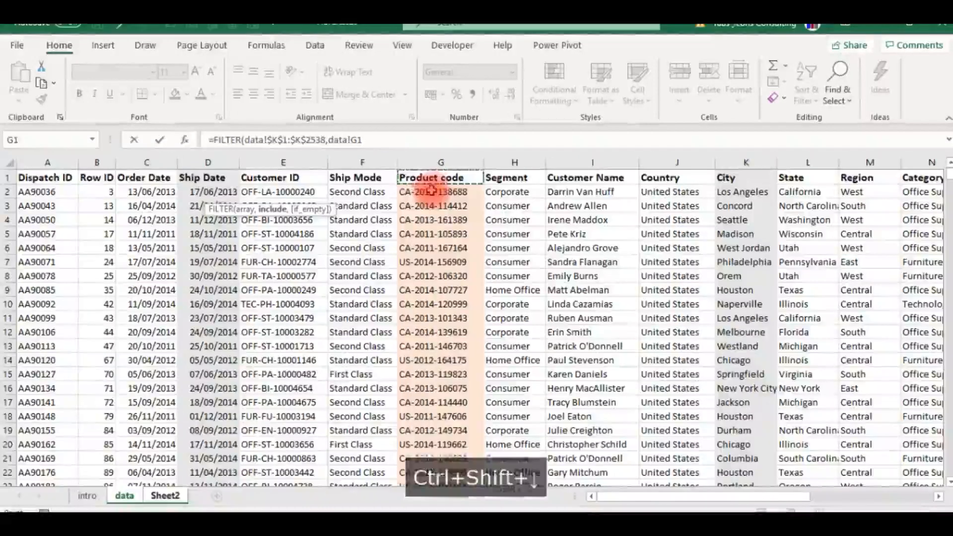
key("ctrl+shift+Down")
key("F4")
type("=")
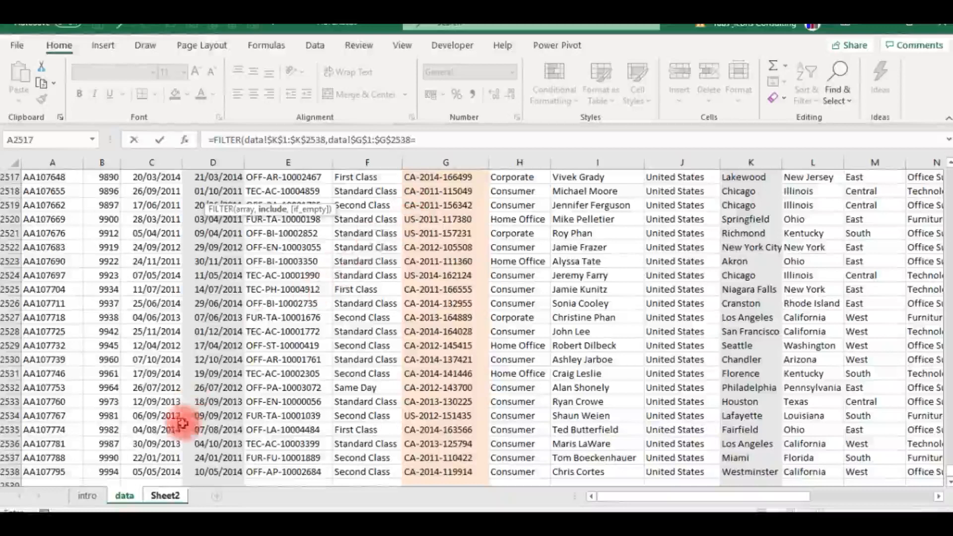
left_click(166, 496)
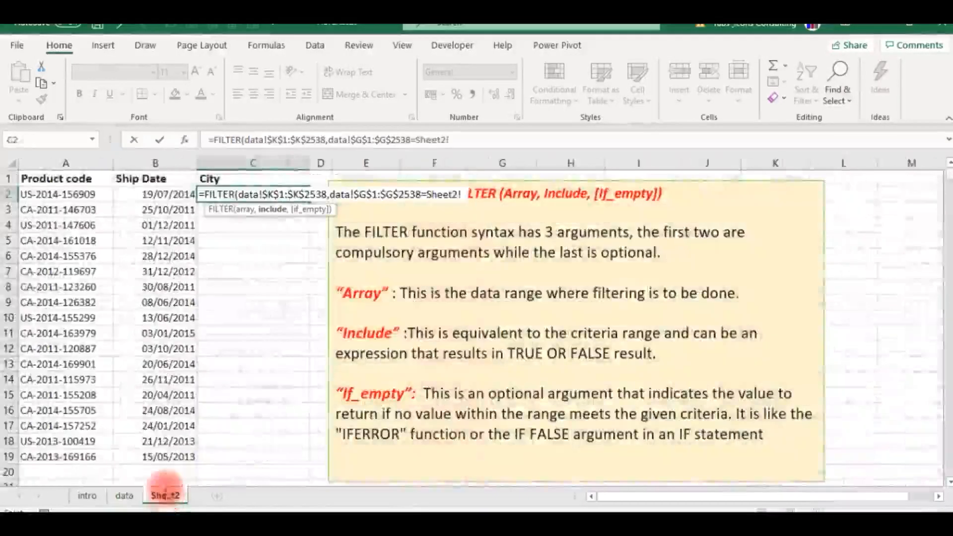
left_click(46, 195)
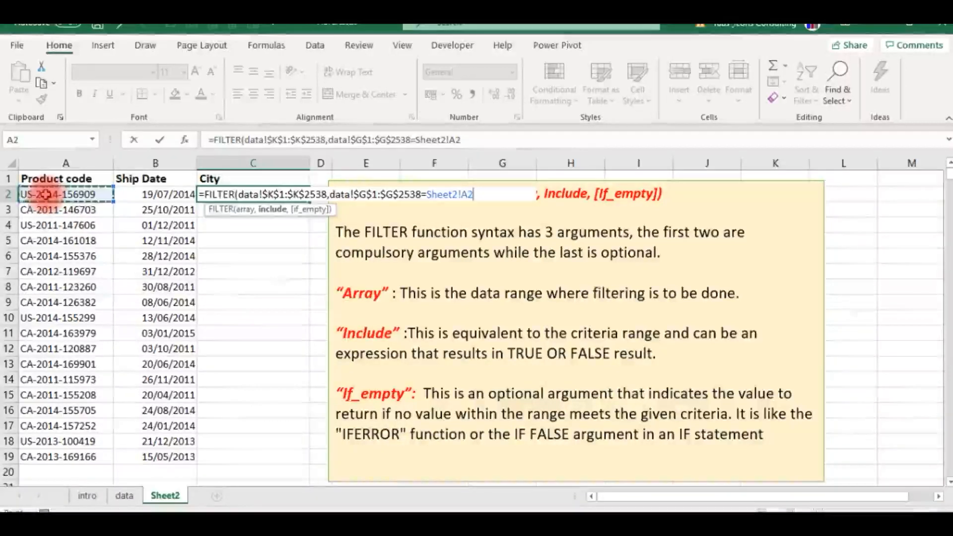
key("Return")
key("Up")
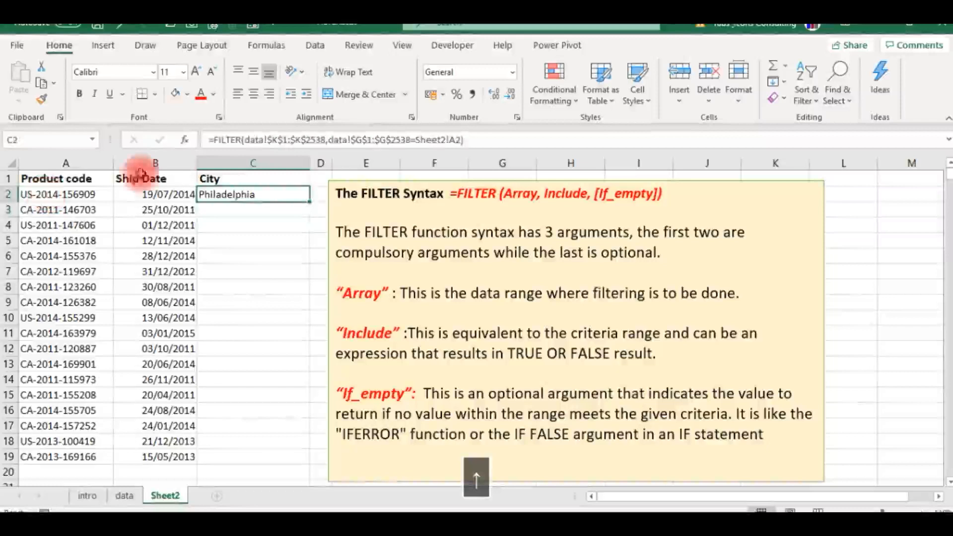
- Fill the City formula from C2 down to C19
key("shift+Down")
key("shift+Down")
key("shift+Down")
key("shift+Down")
key("shift+Down")
key("shift+Down")
key("shift+Down")
key("shift+Down")
key("shift+Down")
key("shift+Down")
key("shift+Down")
key("shift+Down")
key("shift+Down")
key("shift+Down")
key("shift+Down")
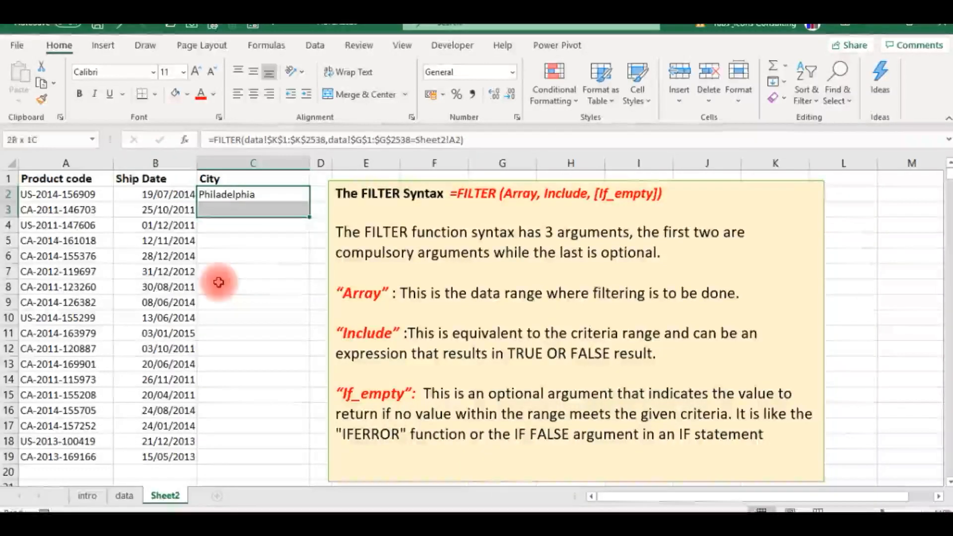
key("shift+Down")
key("shift+Down")
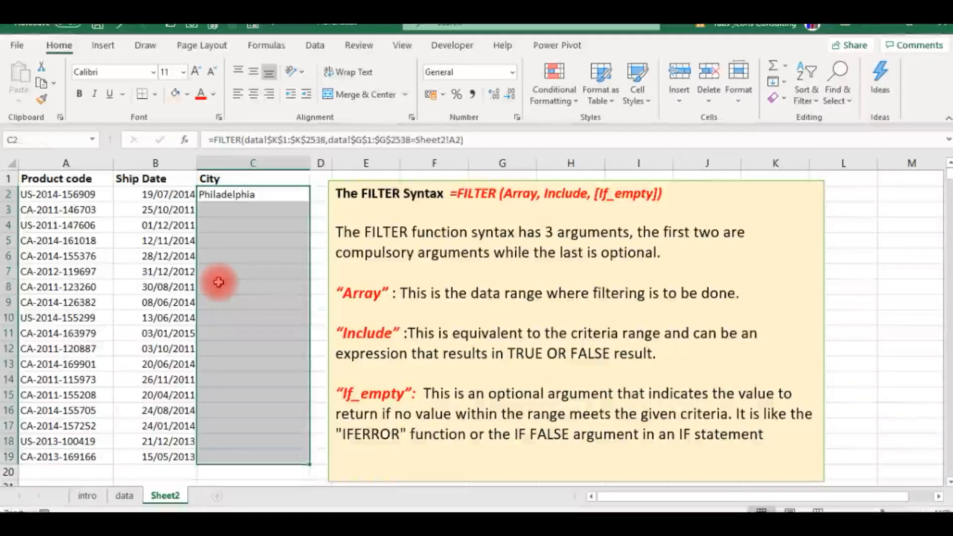
key("ctrl+d")
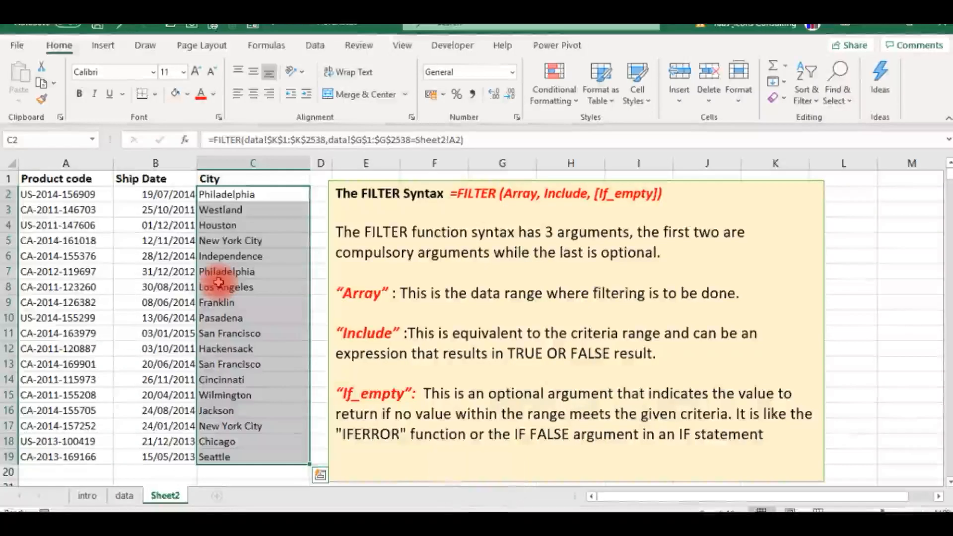
left_click(227, 272)
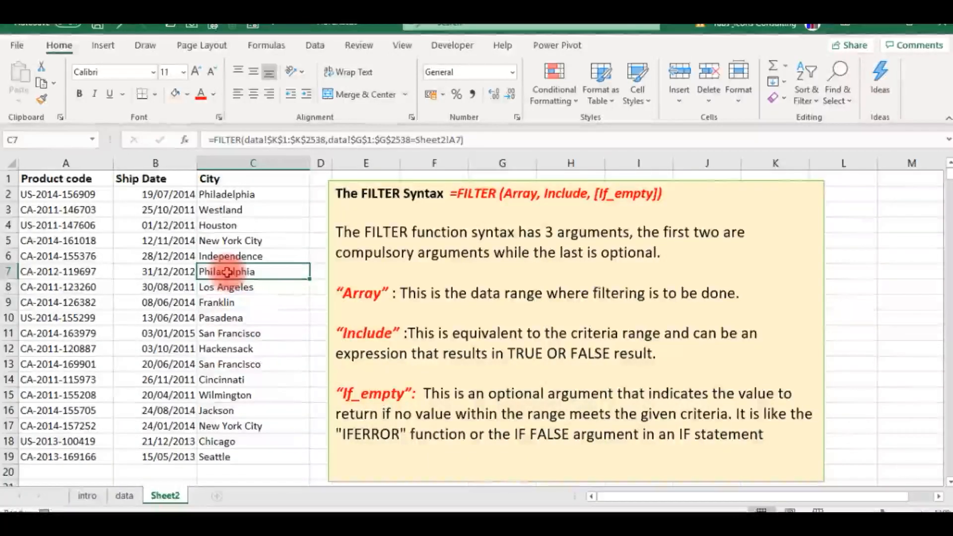
key("Up")
key("Up")
key("Up")
key("Up")
key("Up")
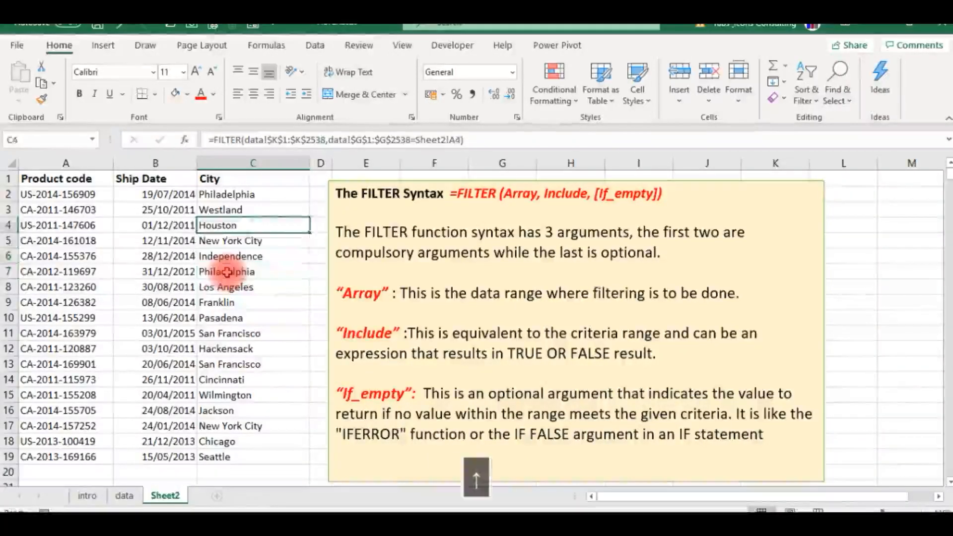
key("Left")
key("Left")
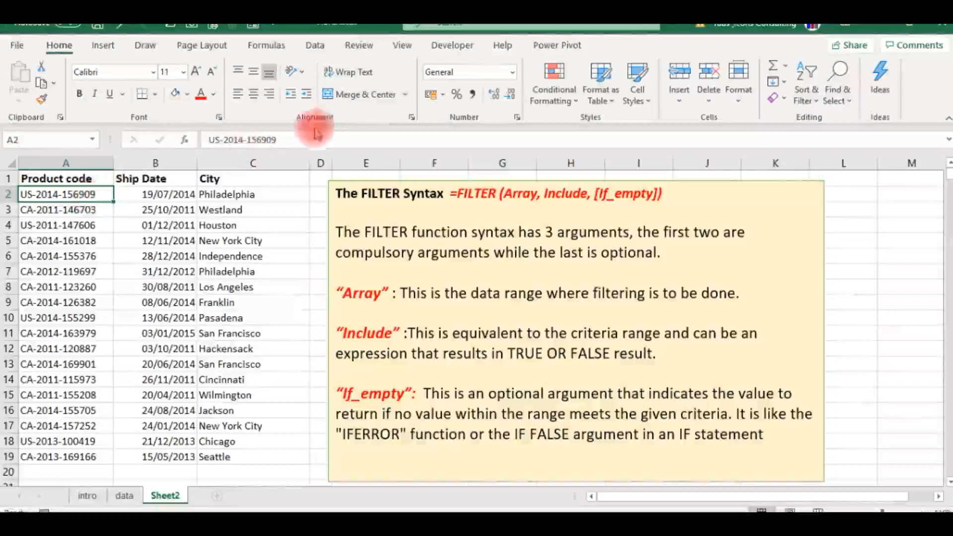
left_click(289, 141)
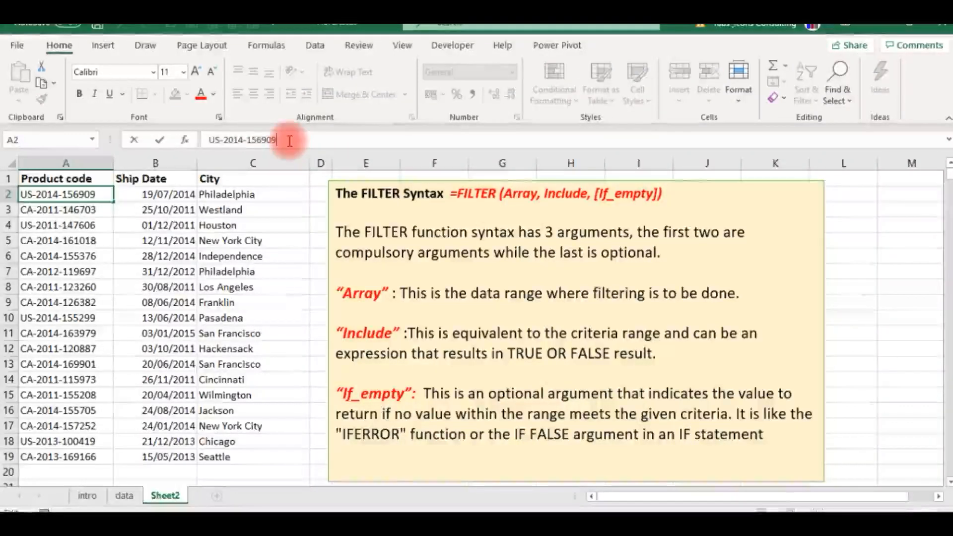
key("BackSpace")
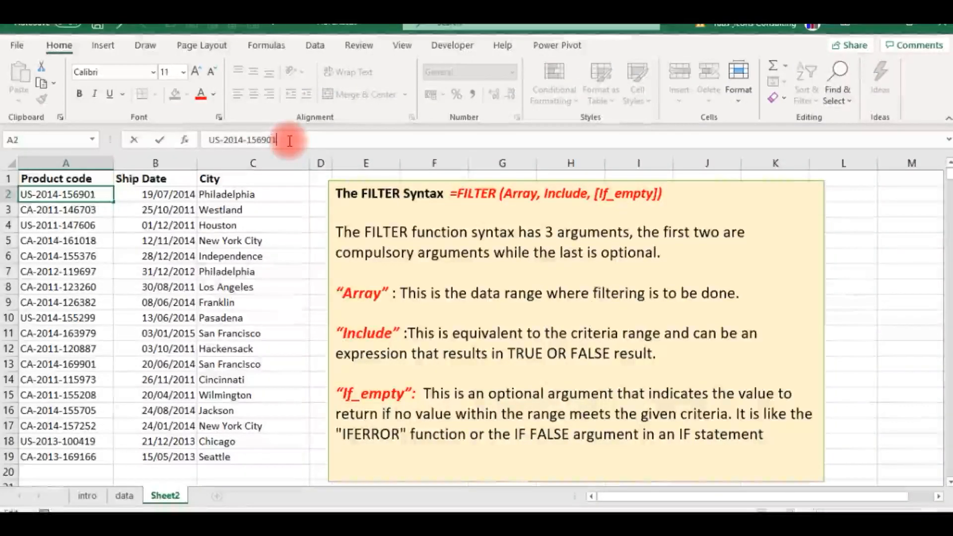
key("Return")
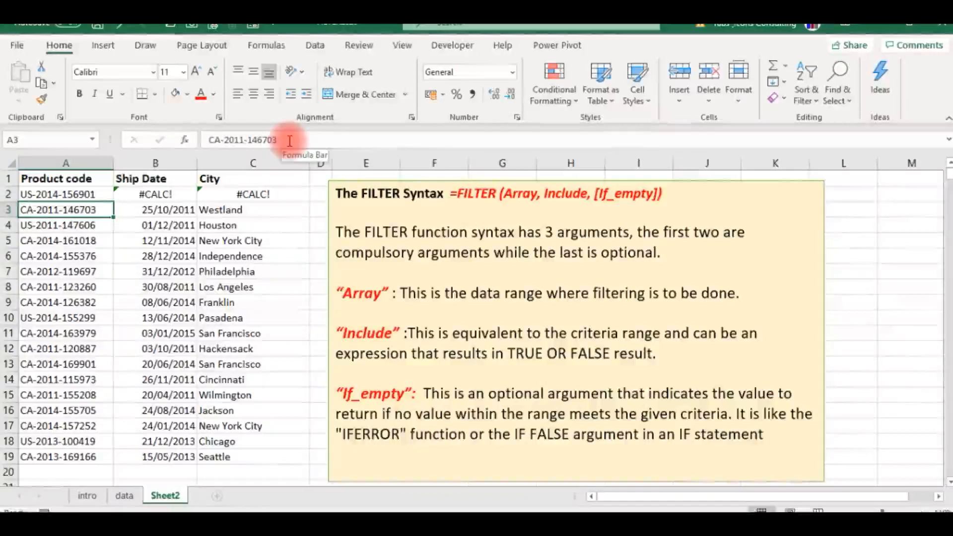
key("Up")
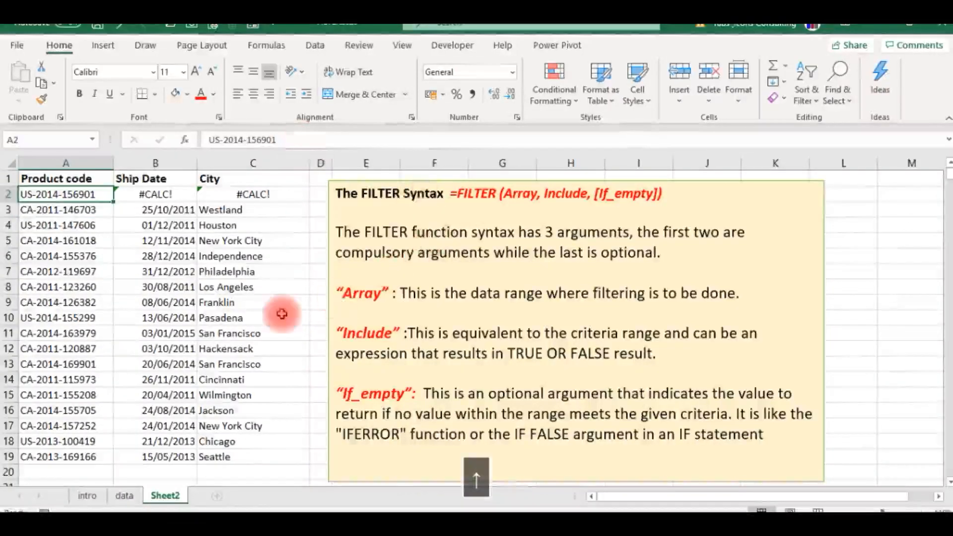
key("Right")
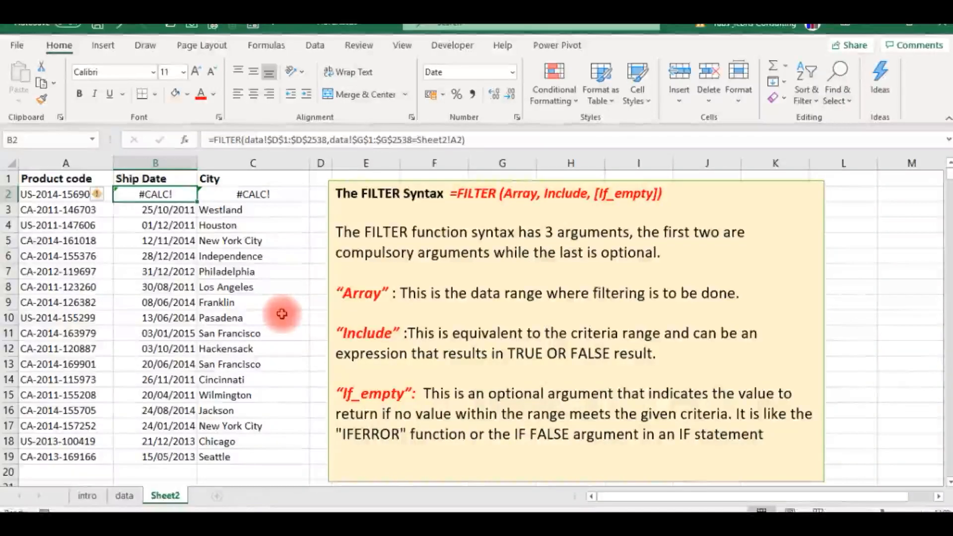
left_click(68, 195)
left_click(156, 194)
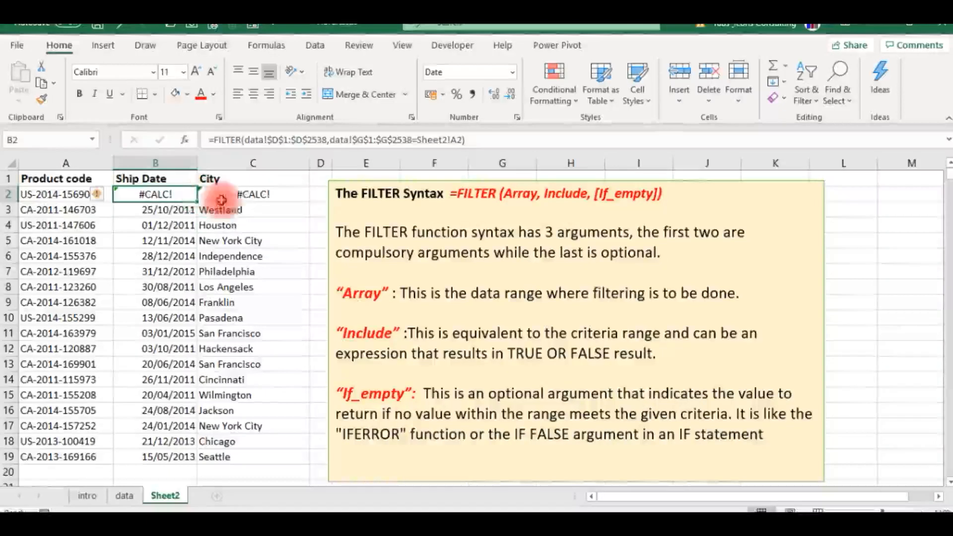
left_click(236, 203)
left_click(163, 196)
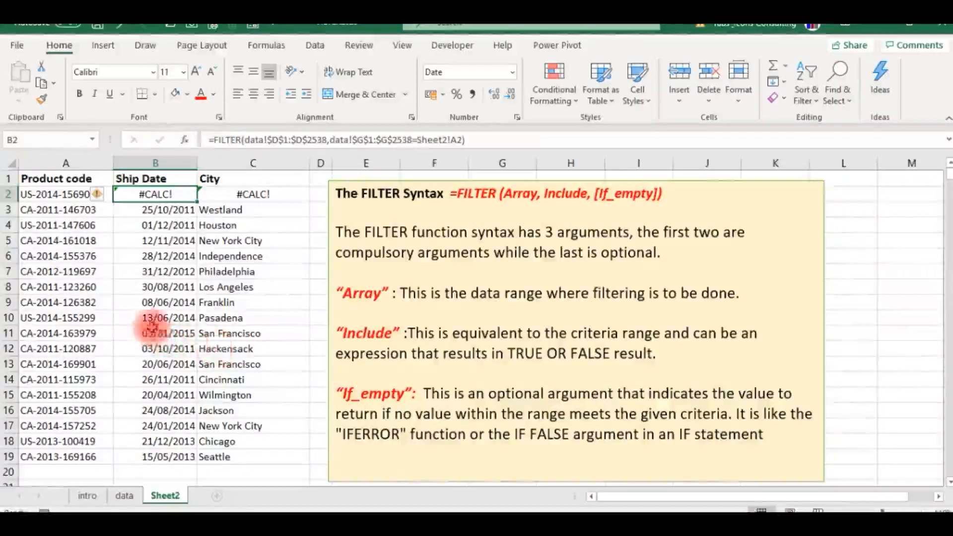
left_click(90, 198)
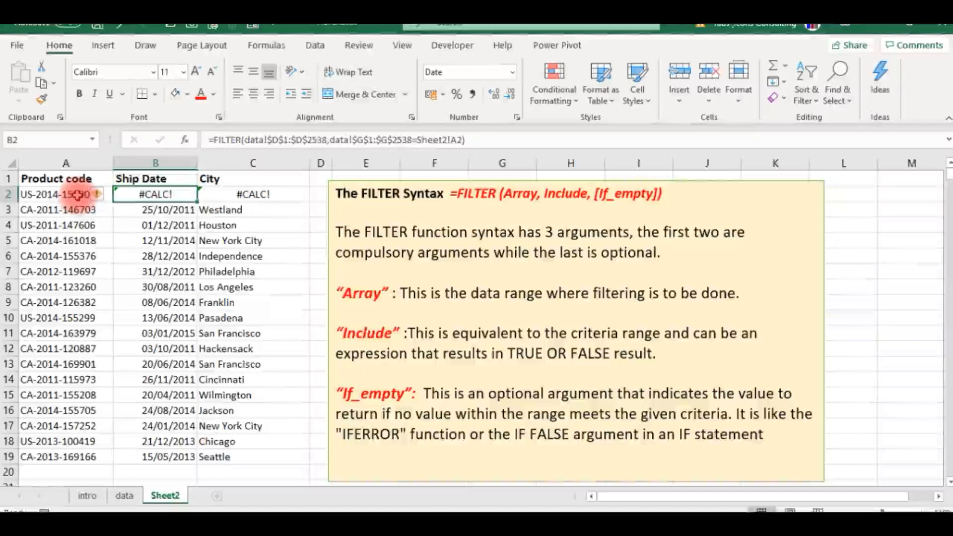
left_click(282, 140)
key("BackSpace")
type("9")
key("Return")
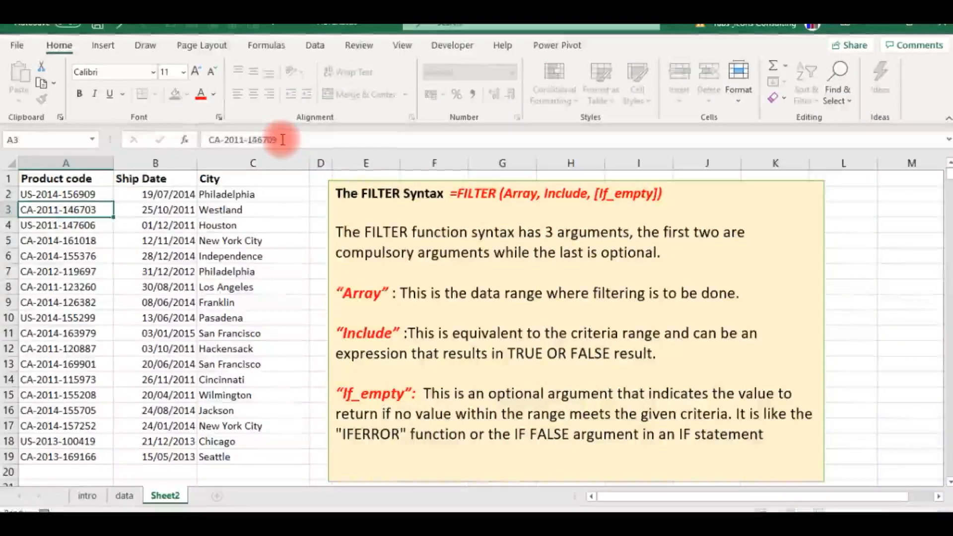
- Add "code not found" as the if_empty argument of the Ship Date FILTER formula in cell B2
key("Up")
key("Right")
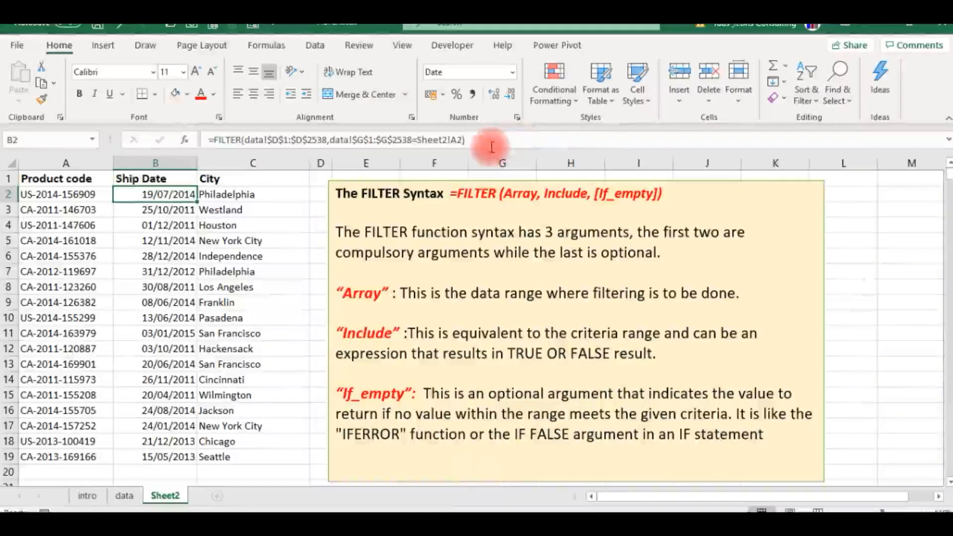
left_click(475, 144)
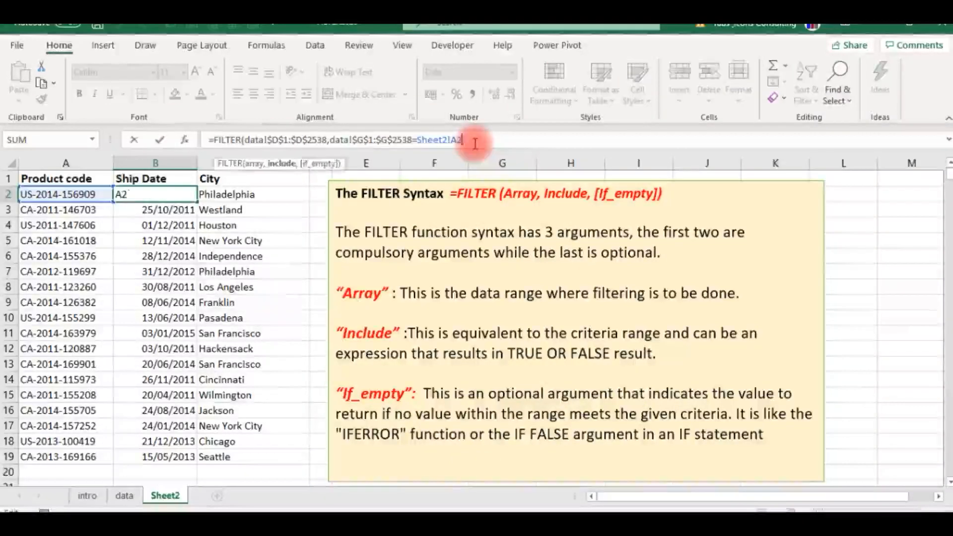
type(",")
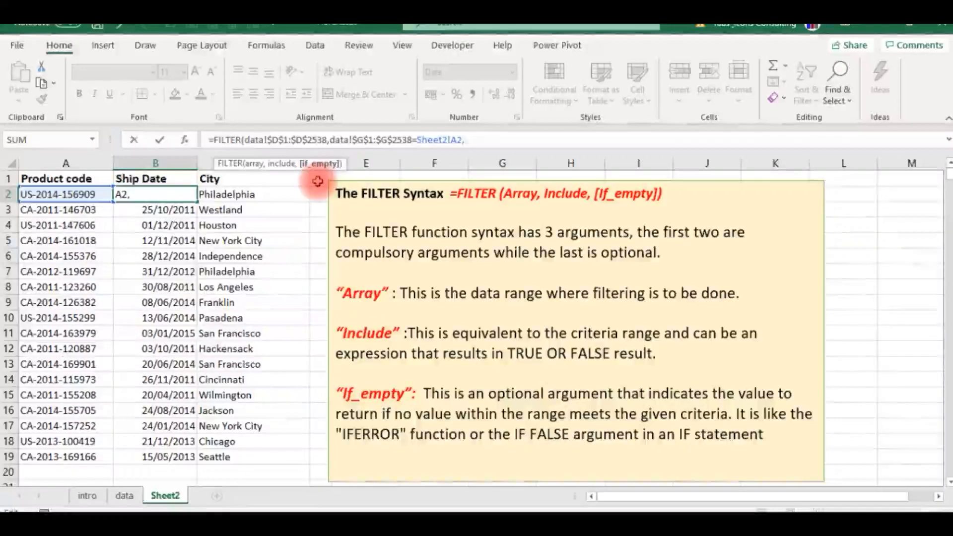
type("\"")
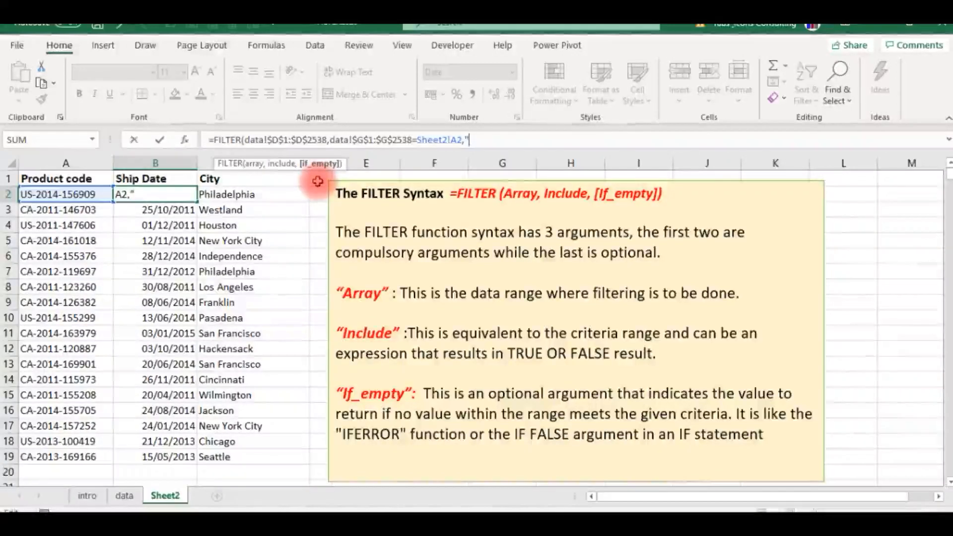
type("code not foun")
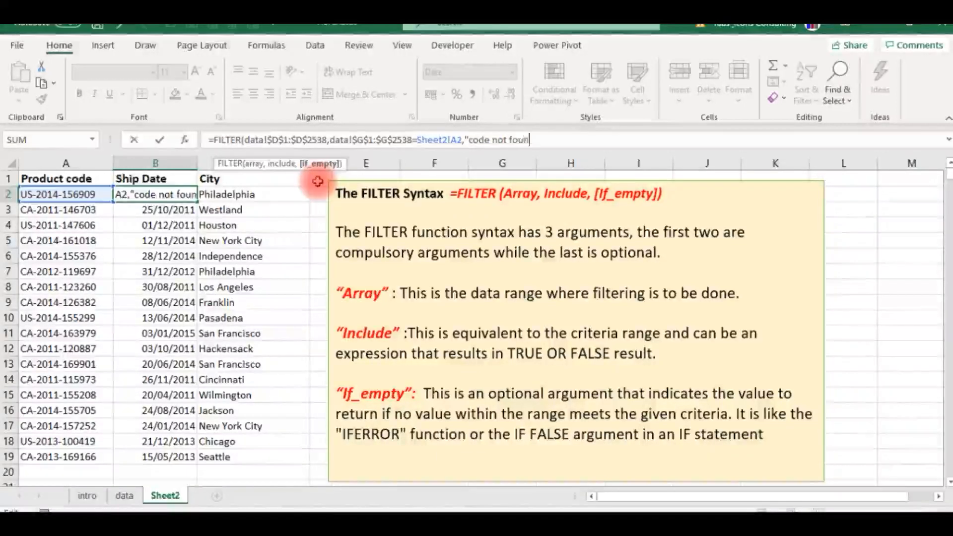
type("d\"")
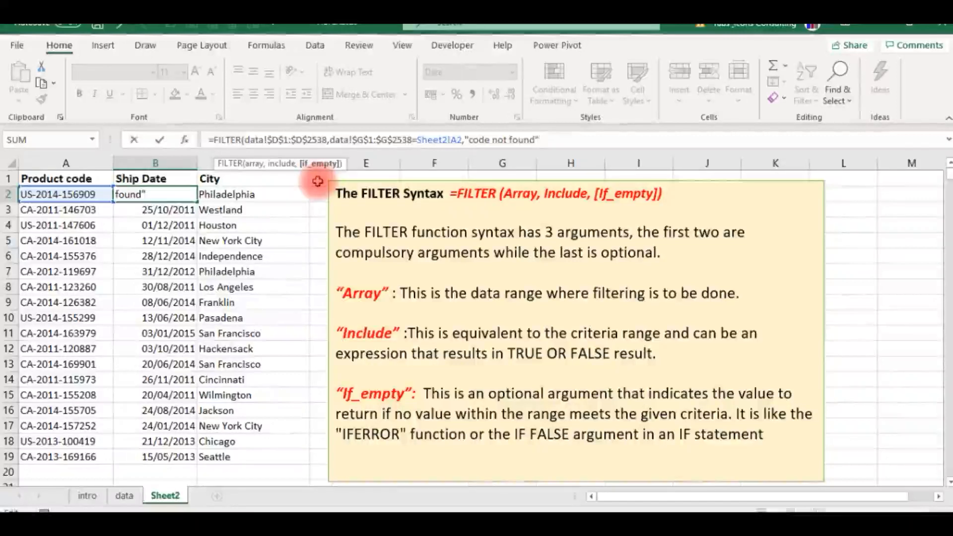
key("Return")
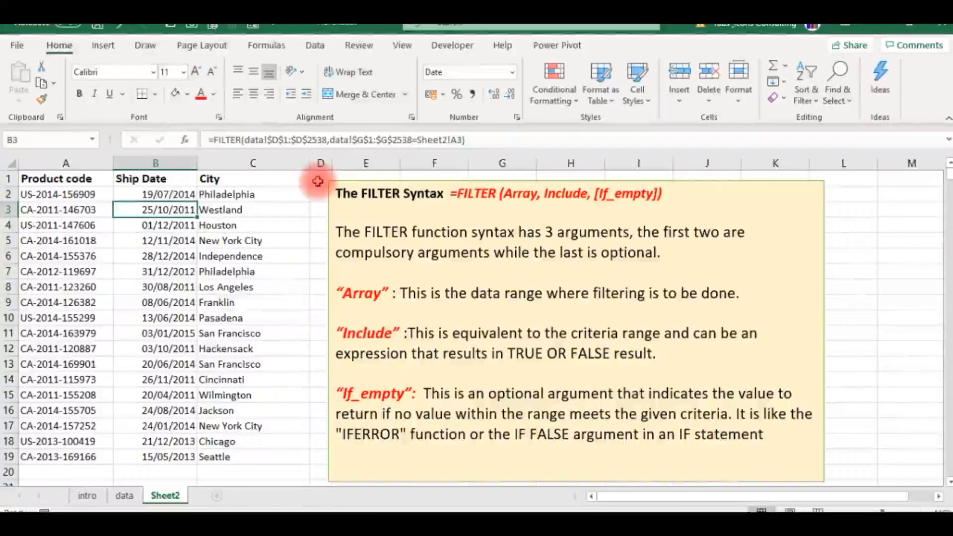
- Add "code not found" as the if_empty argument of the City FILTER formula in cell C2
key("Up")
key("Right")
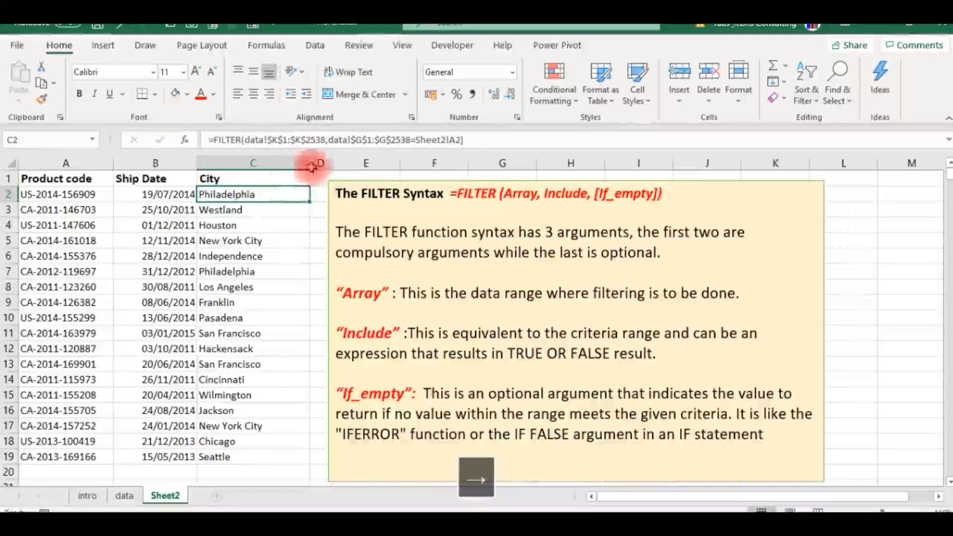
left_click(469, 139)
key("BackSpace")
type(",\"")
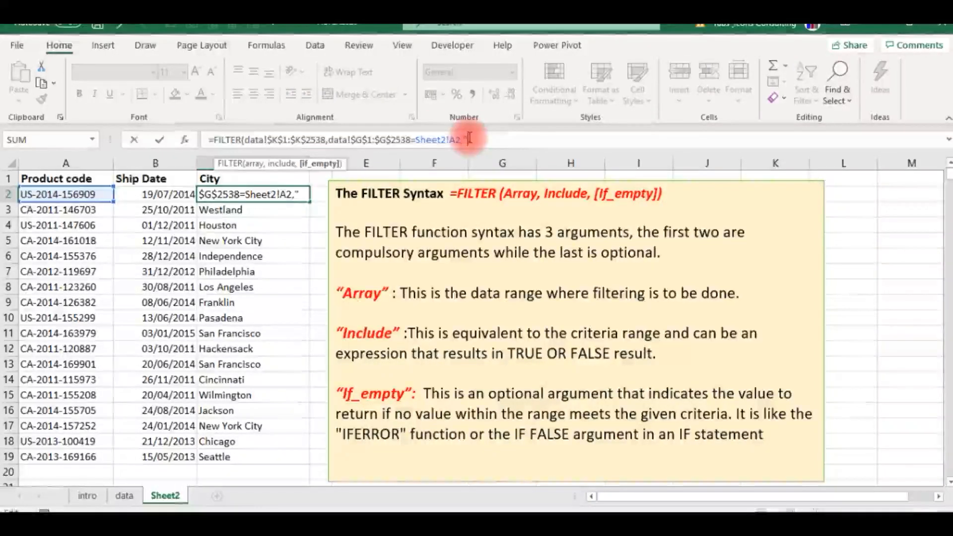
type("co")
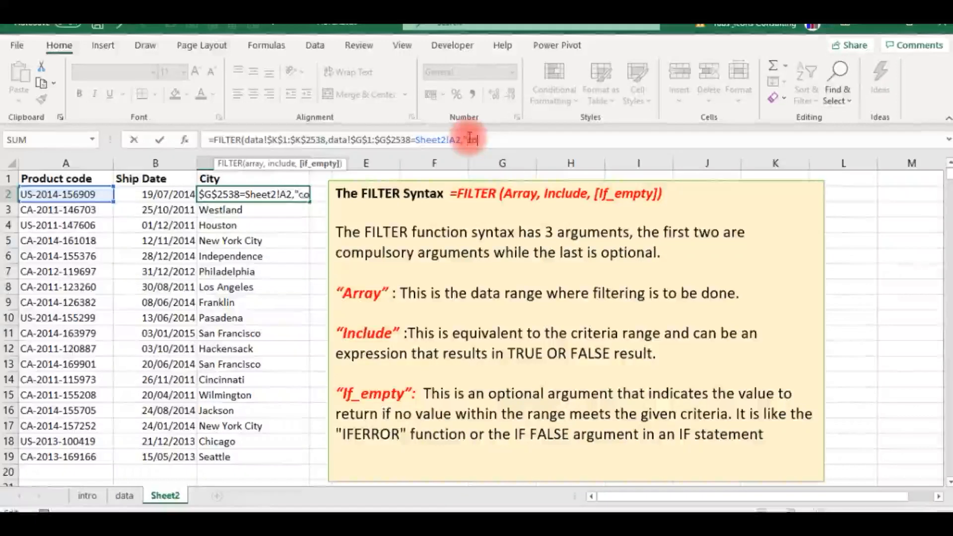
type("de not fou nd\"")
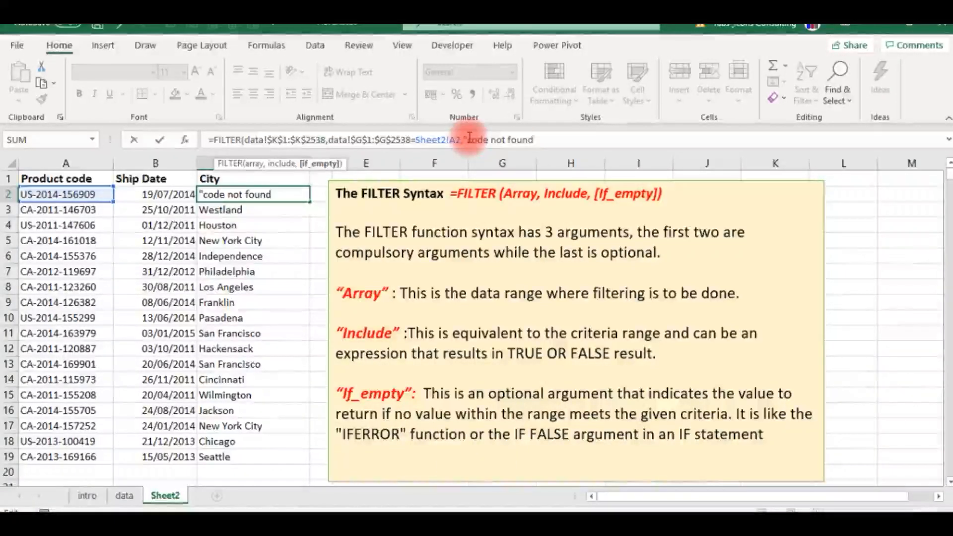
key("Return")
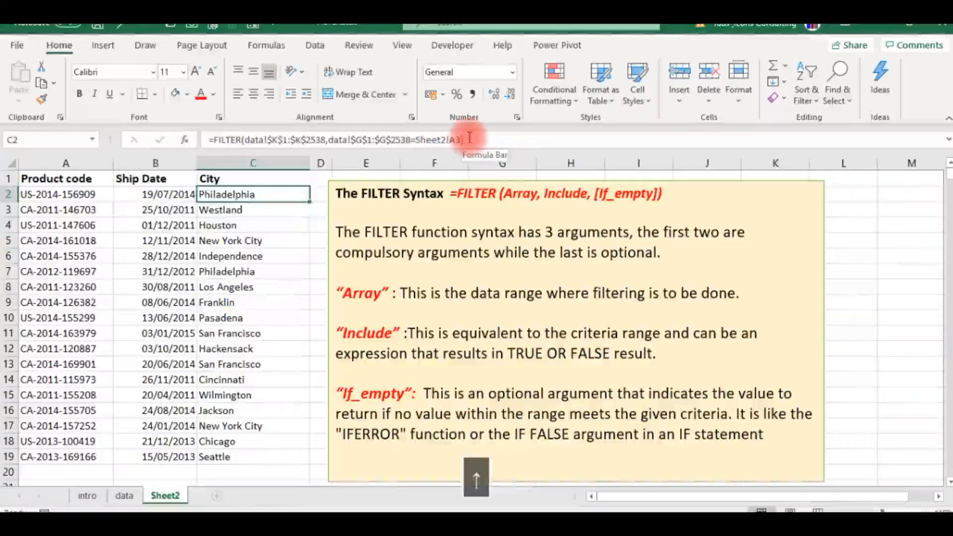
key("Up")
key("Left")
key("Left")
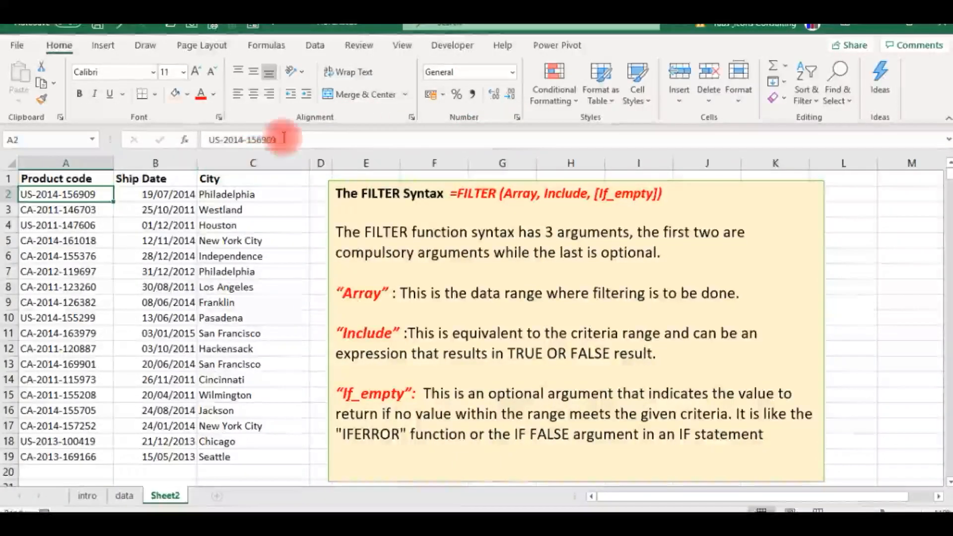
left_click(282, 140)
key("BackSpace")
type("1")
key("Return")
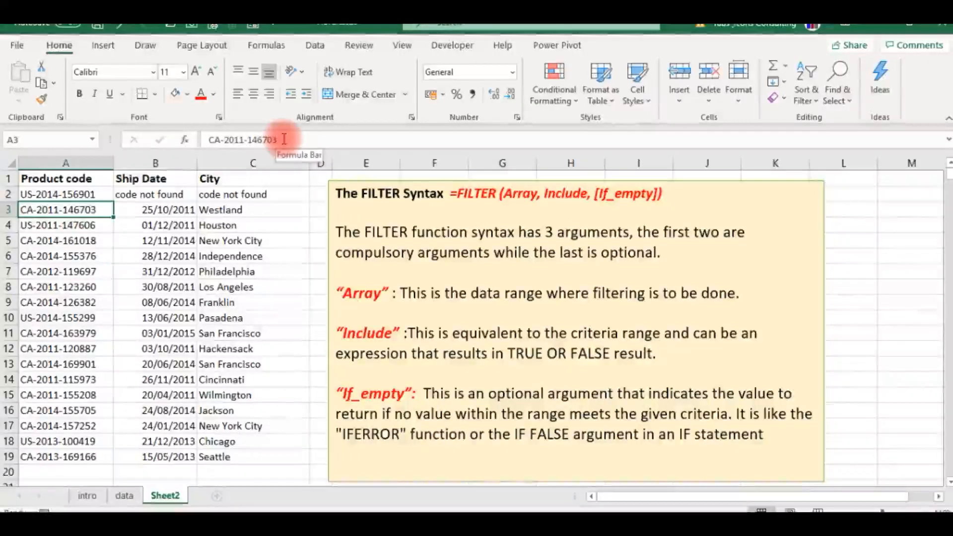
- Remove the if_empty argument from the Ship Date formula in B2, leaving only the array and include arguments
key("Up")
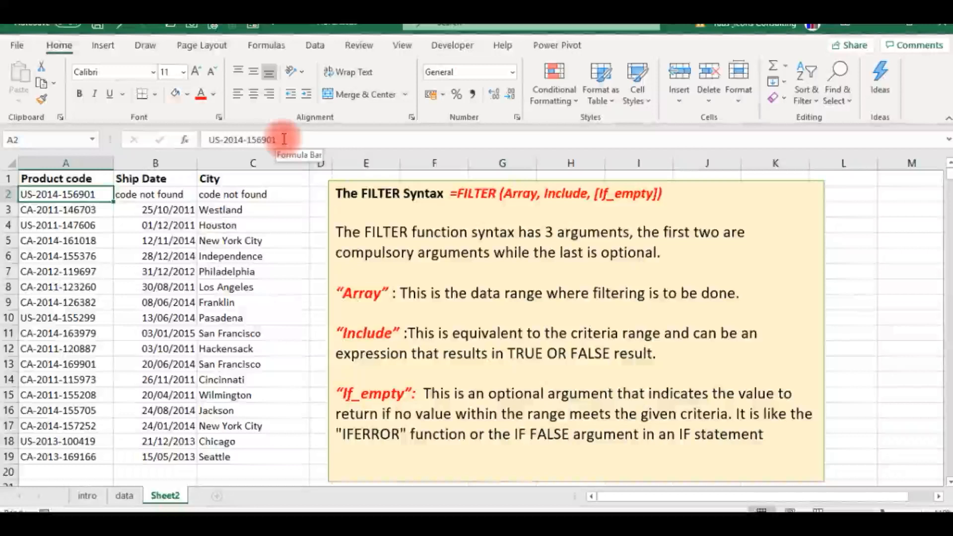
key("Right")
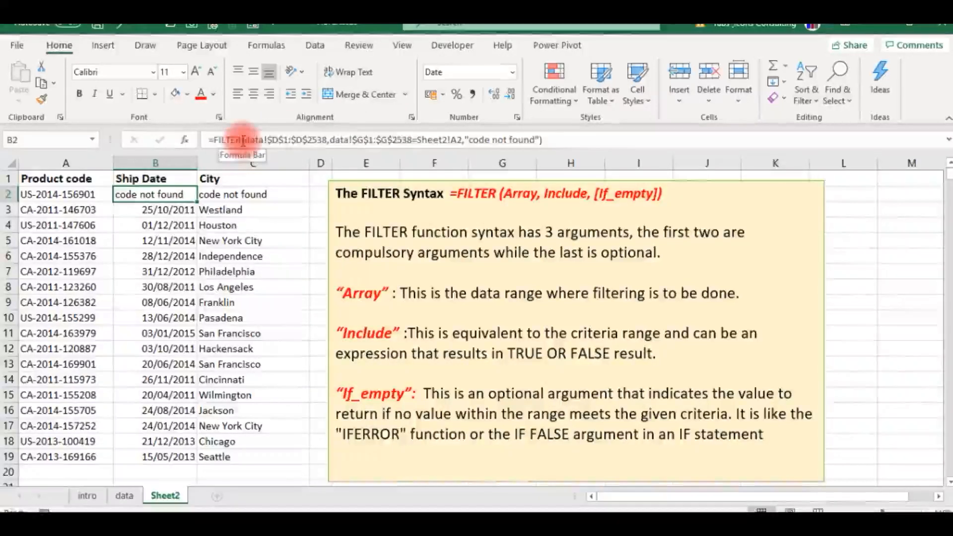
left_click(552, 141)
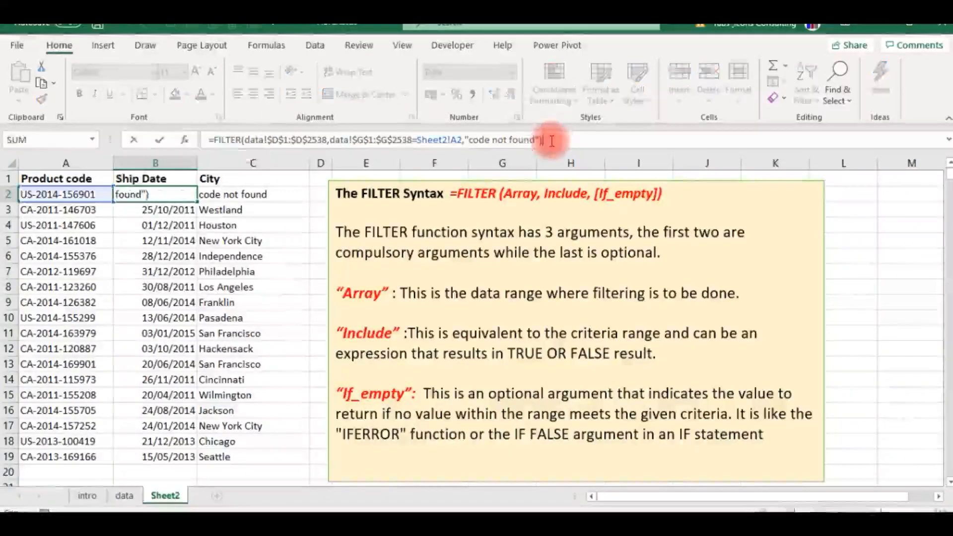
key("BackSpace")
key("BackSpace")
key("BackSpace")
key("BackSpace")
key("BackSpace")
key("BackSpace")
key("BackSpace")
key("BackSpace")
key("BackSpace")
key("BackSpace")
key("BackSpace")
key("BackSpace")
key("BackSpace")
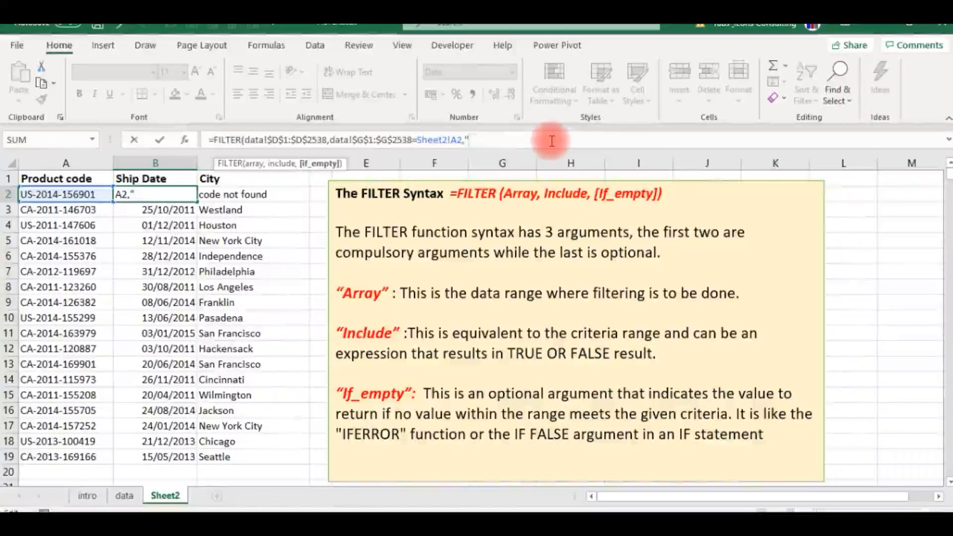
key("BackSpace")
key("BackSpace")
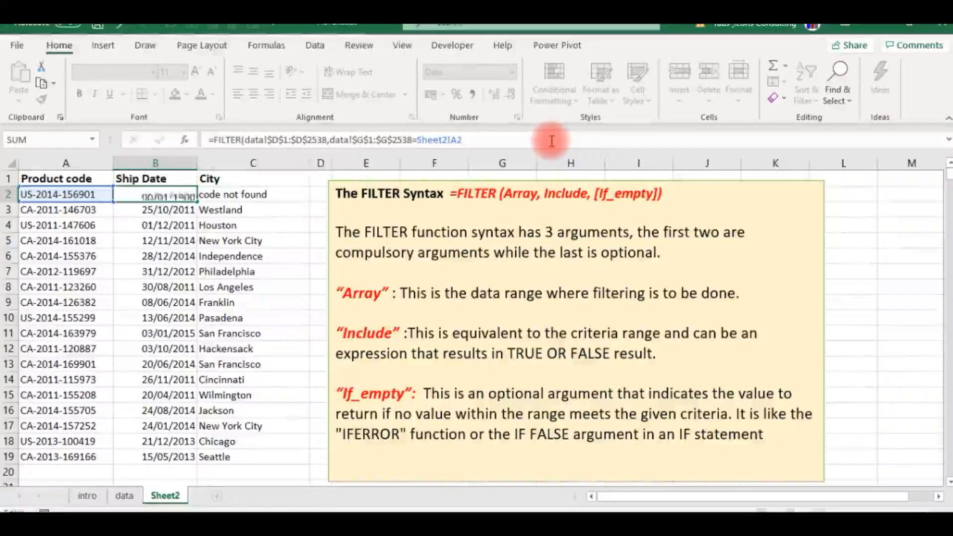
key("Return")
key("Up")
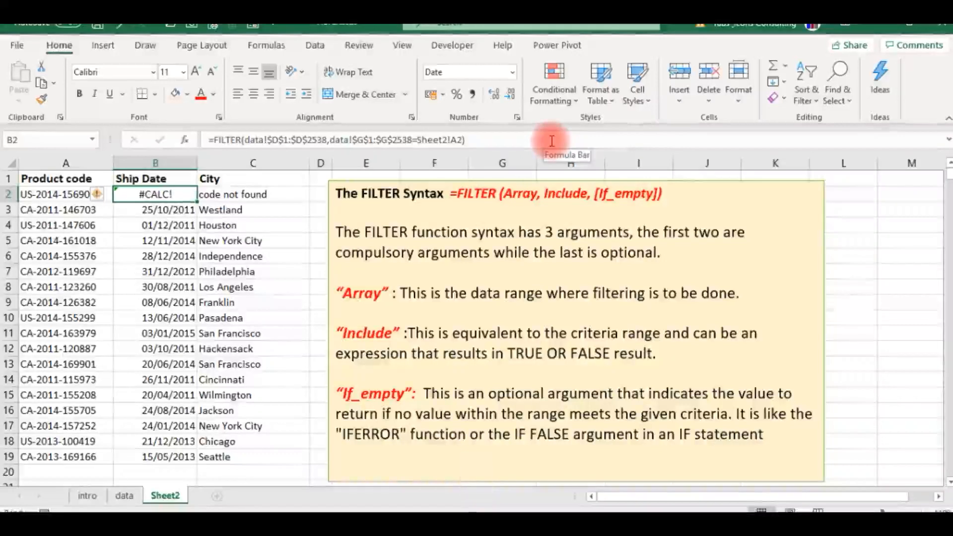
- Wrap the B2 FILTER formula in IFERROR with "code not found" as the error value, and compare it with the C2 formula
left_click(216, 139)
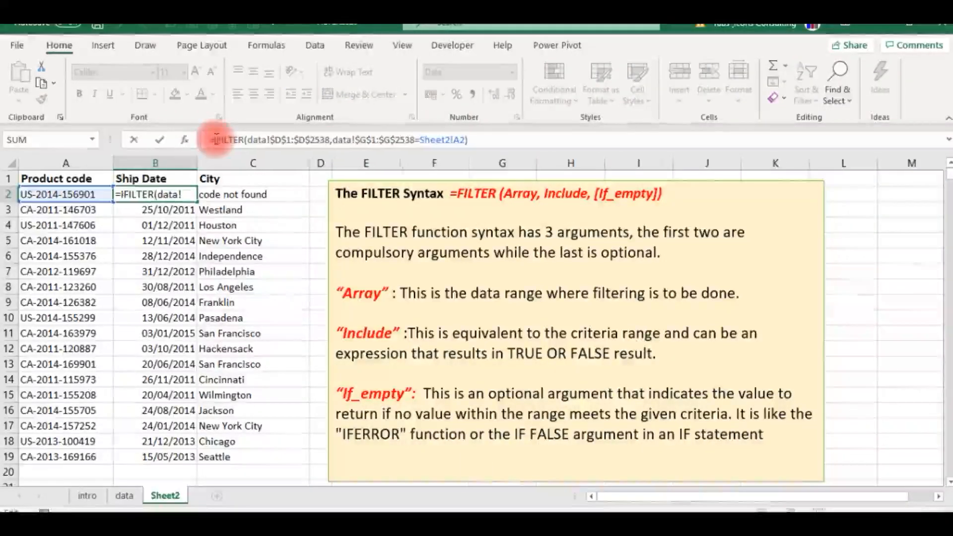
type("ife")
key("Tab")
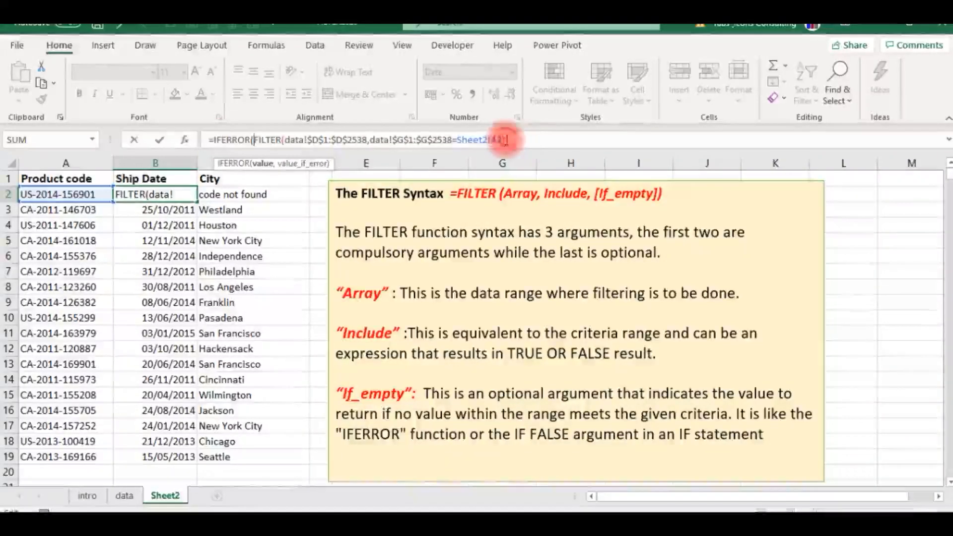
left_click(506, 140)
type(",\"")
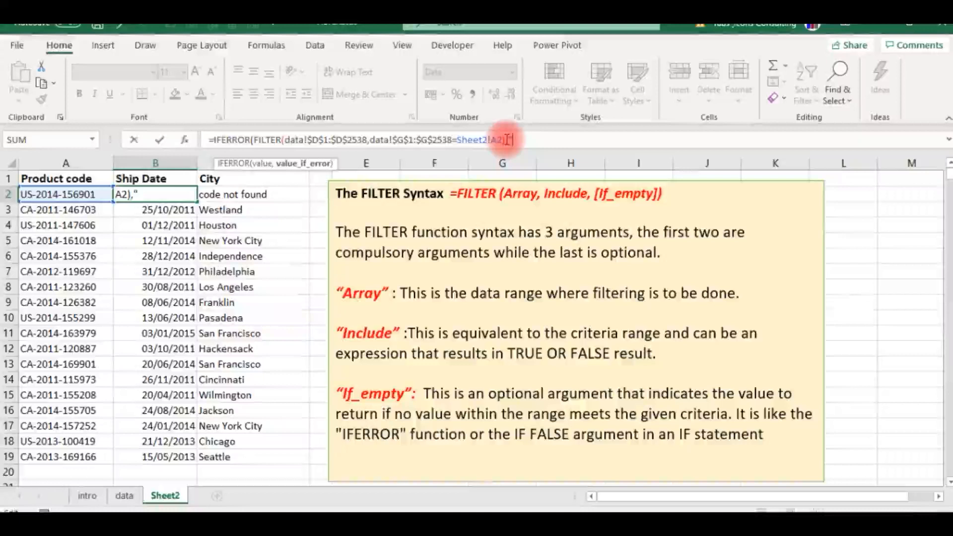
type("code n")
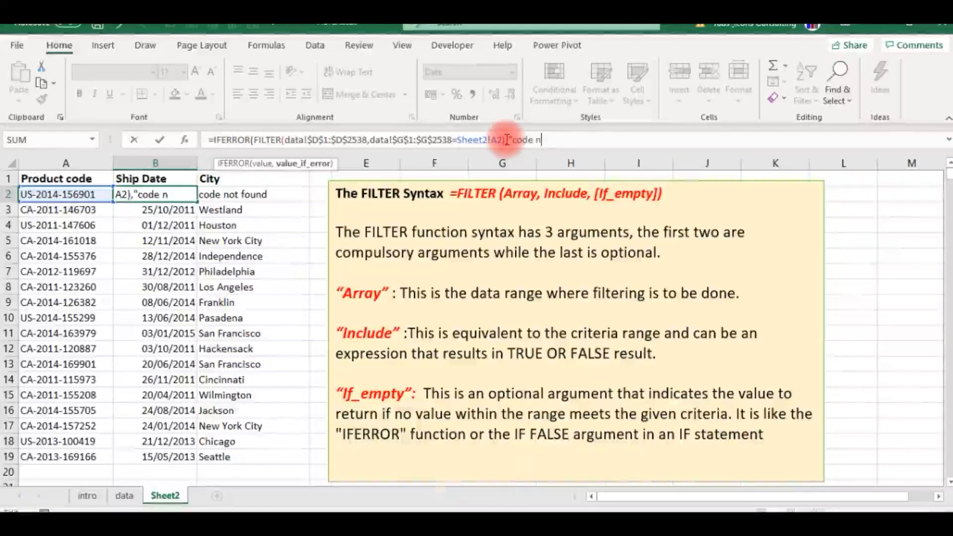
type("ot found\"")
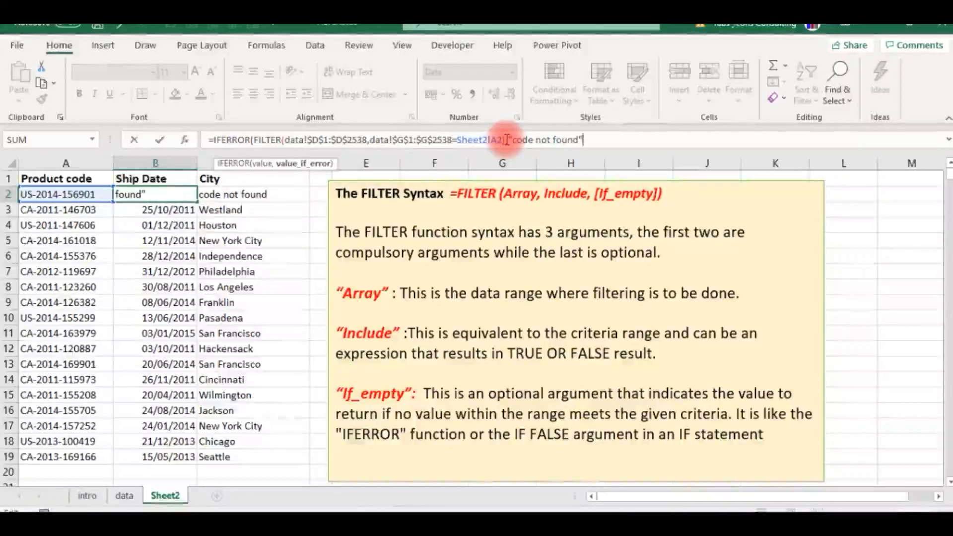
key("Return")
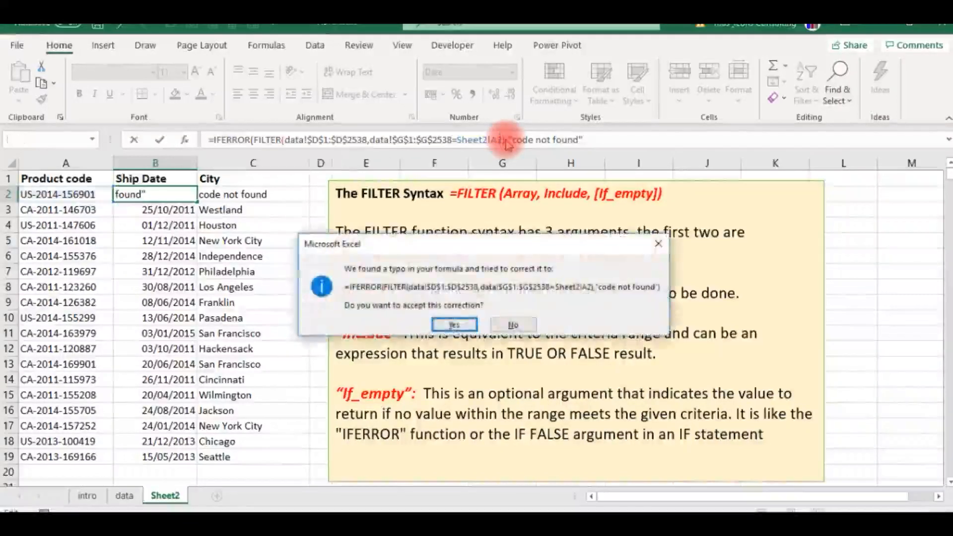
key("Return")
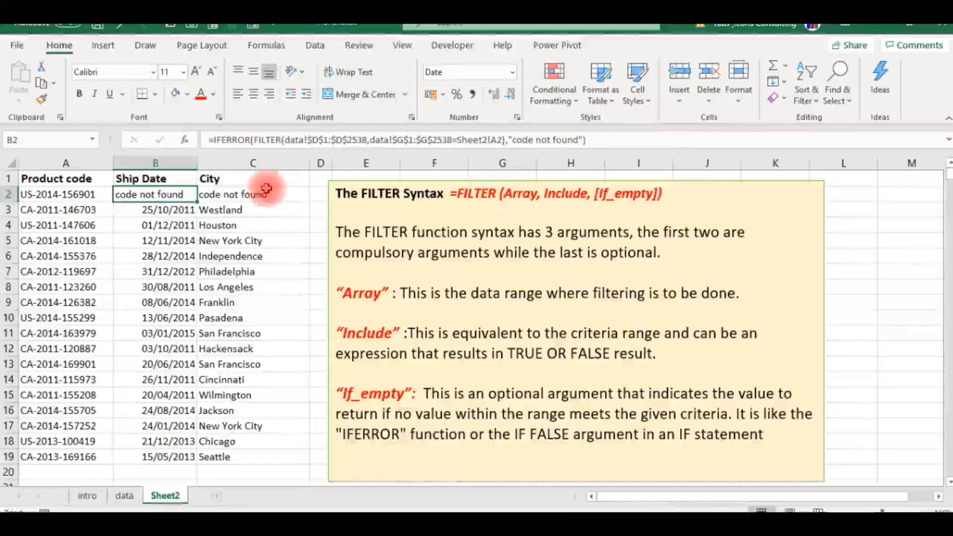
left_click(224, 196)
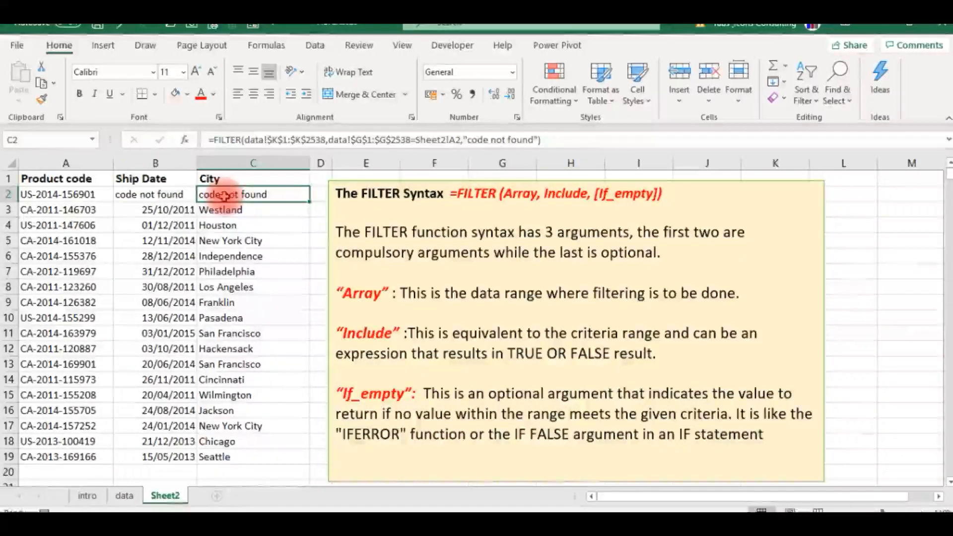
left_click(124, 195)
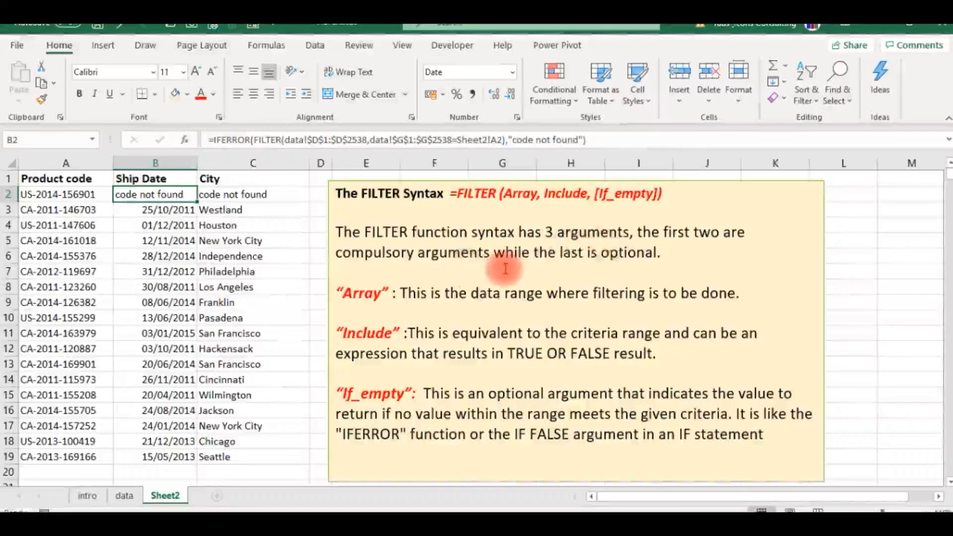
- Replace the IFERROR formula in B2 with a copy of the plain FILTER formula from B3, and compare it with C2
key("Down")
key("ctrl+c")
key("Up")
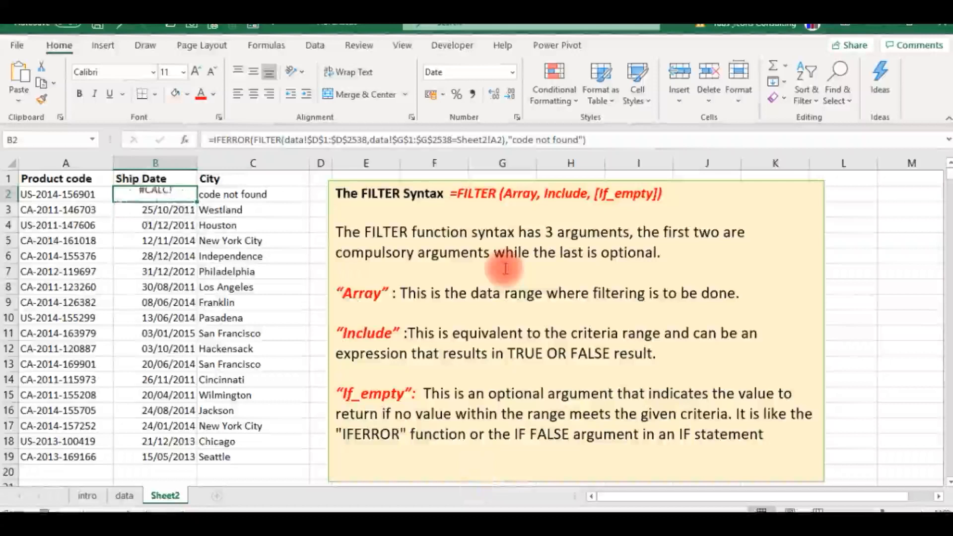
key("Return")
key("Left")
key("Right")
key("Right")
key("Left")
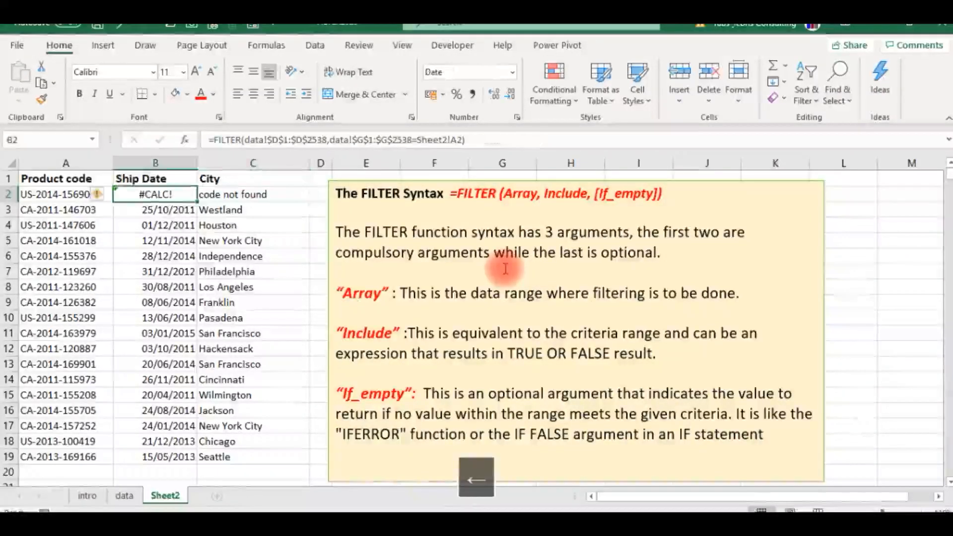
key("Right")
key("Left")
key("Left")
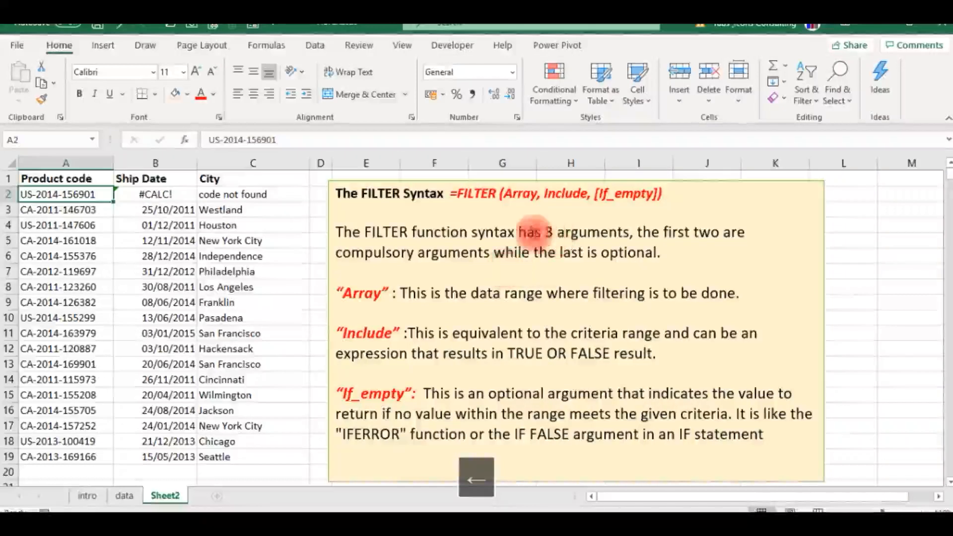
left_click(278, 139)
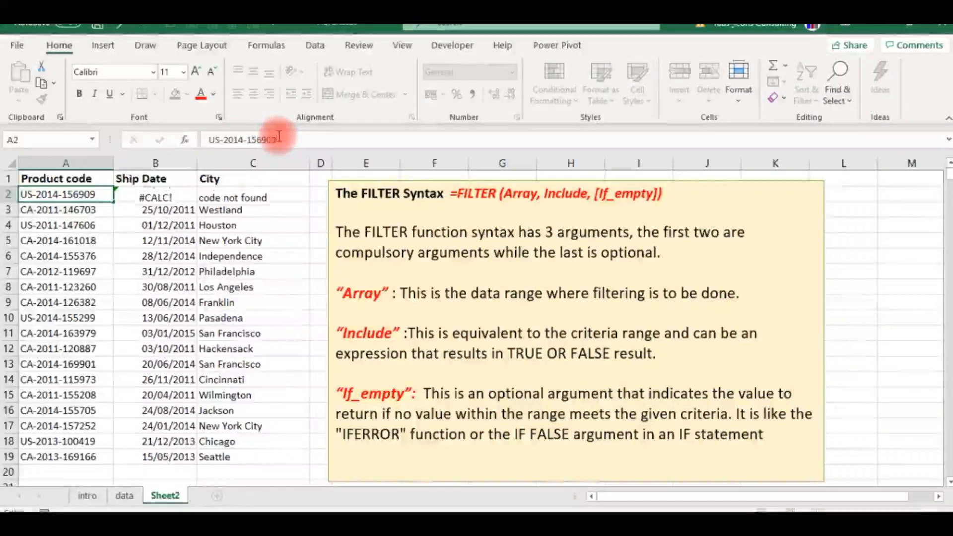
key("Return")
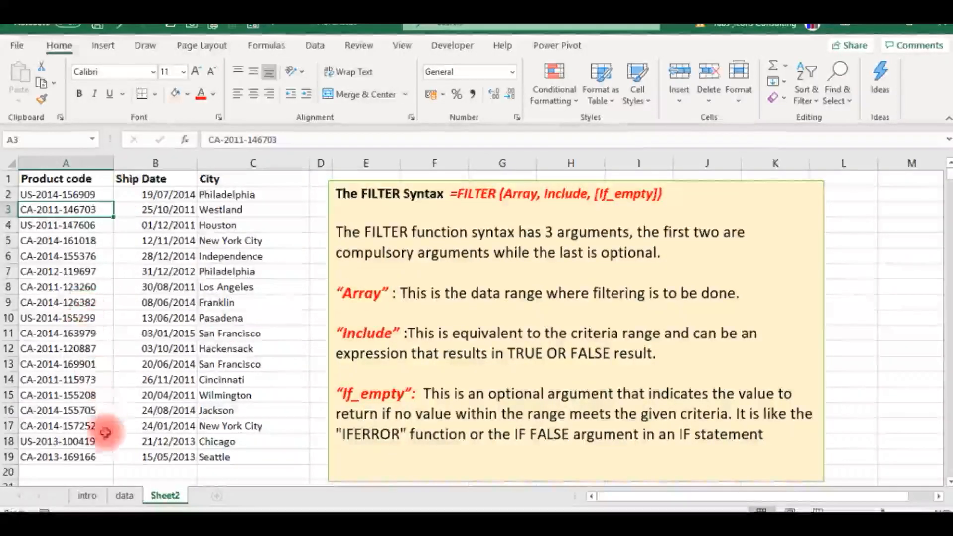
left_click(86, 495)
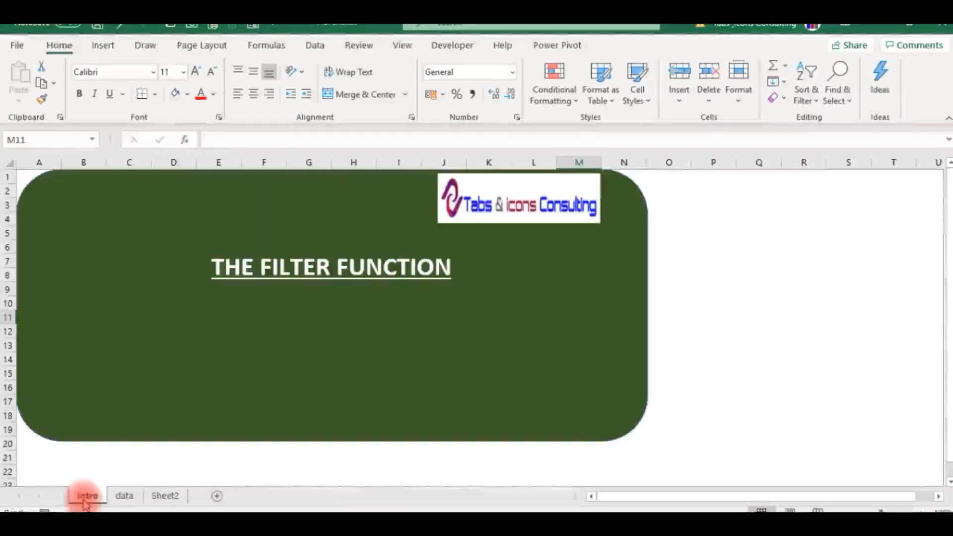